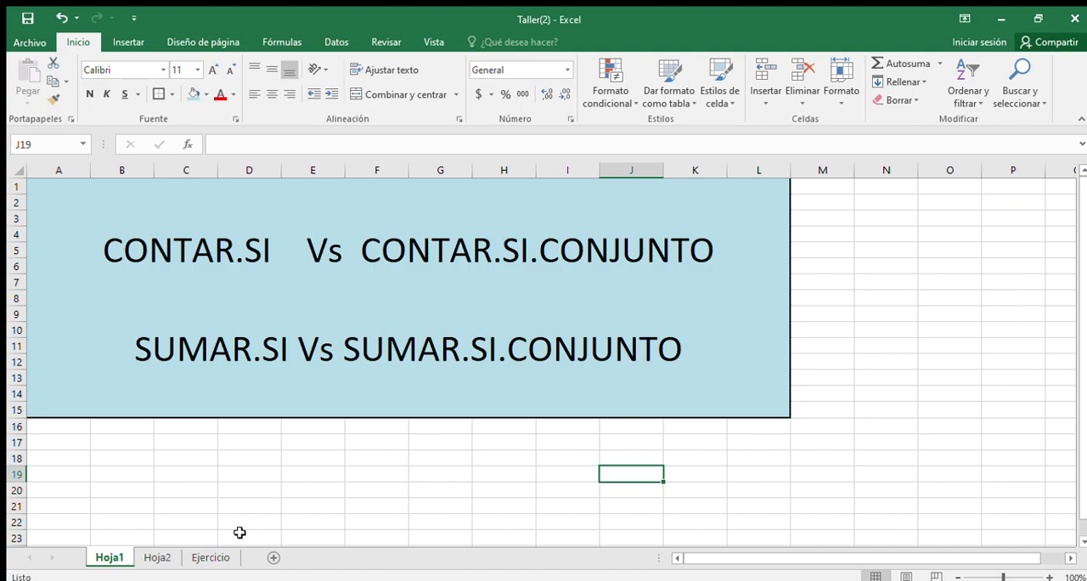
# Step: Open the Hoja2 sheet and enlarge its view to 150%
pyautogui.click(157, 557)
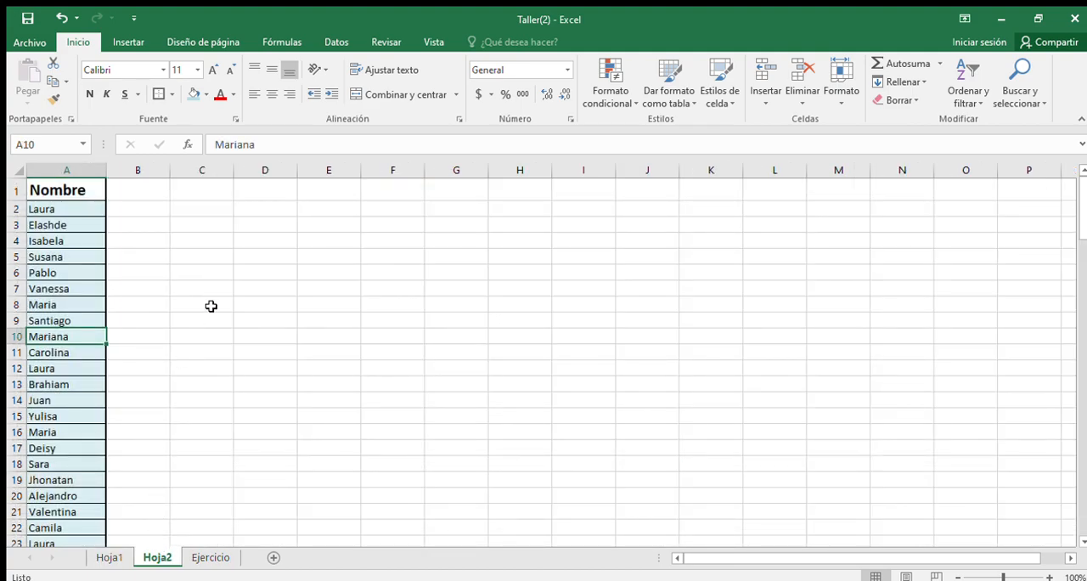
pyautogui.click(1046, 573)
pyautogui.click(1045, 574)
pyautogui.click(1045, 574)
pyautogui.scroll(1, 408, 322)
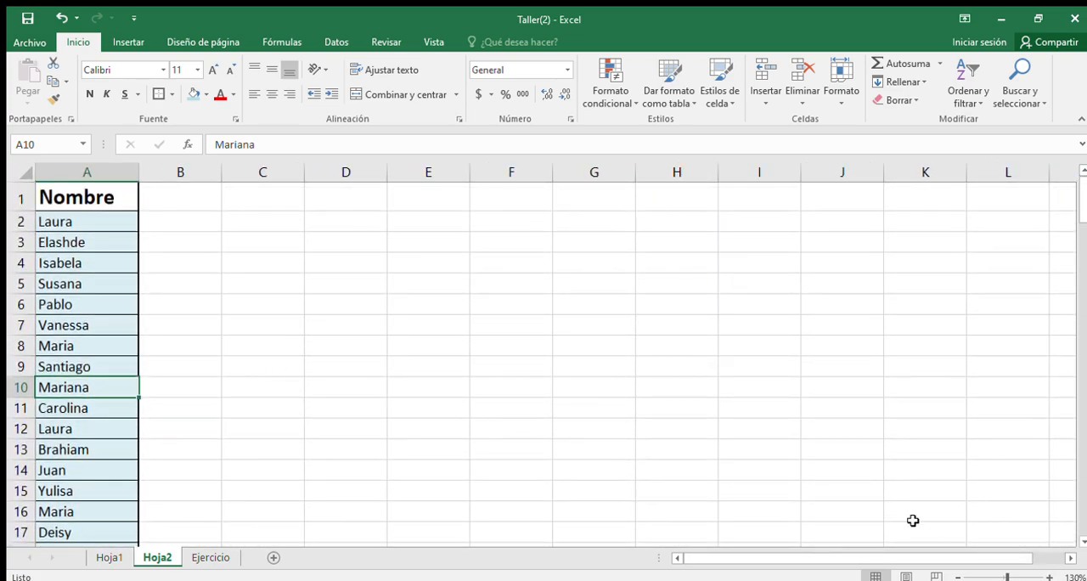
pyautogui.click(1048, 576)
pyautogui.click(1048, 575)
pyautogui.scroll(1, 313, 413)
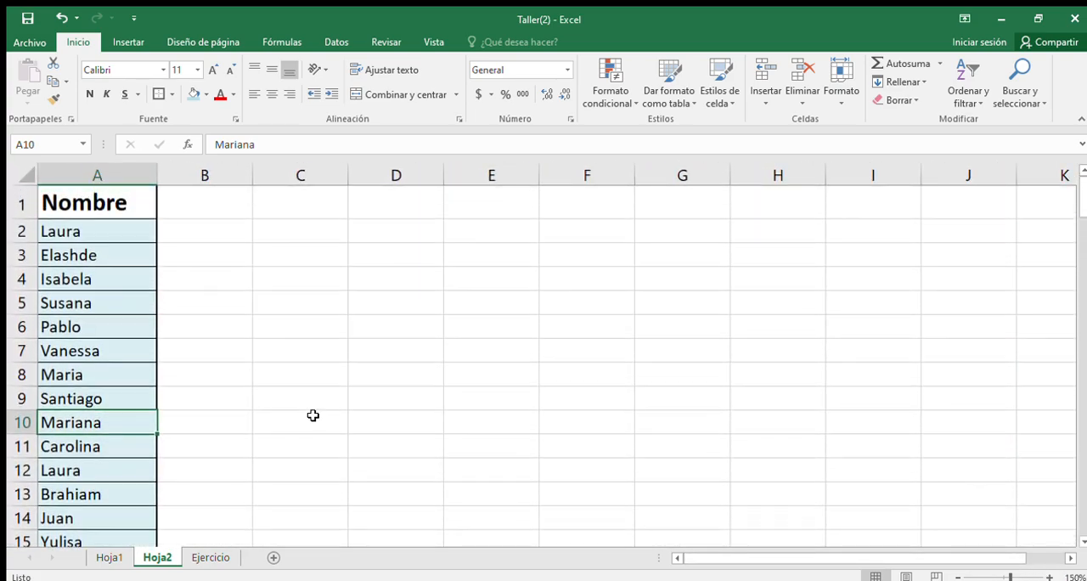
# Step: Enter a question in C2 reading "Cuantas", the first name found in A8, and "hay en esta lista"
pyautogui.click(276, 231)
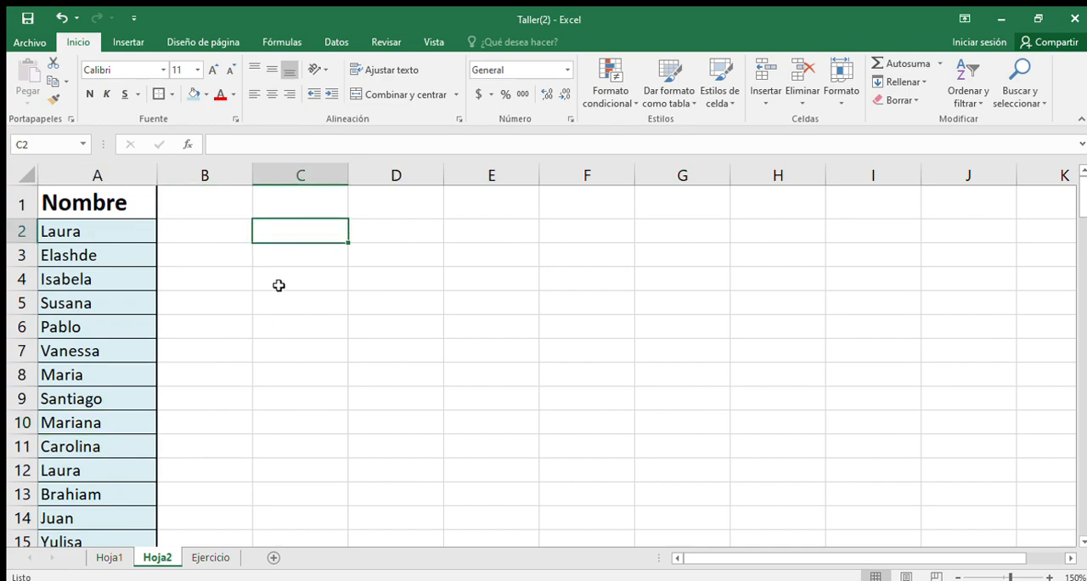
pyautogui.write('C')
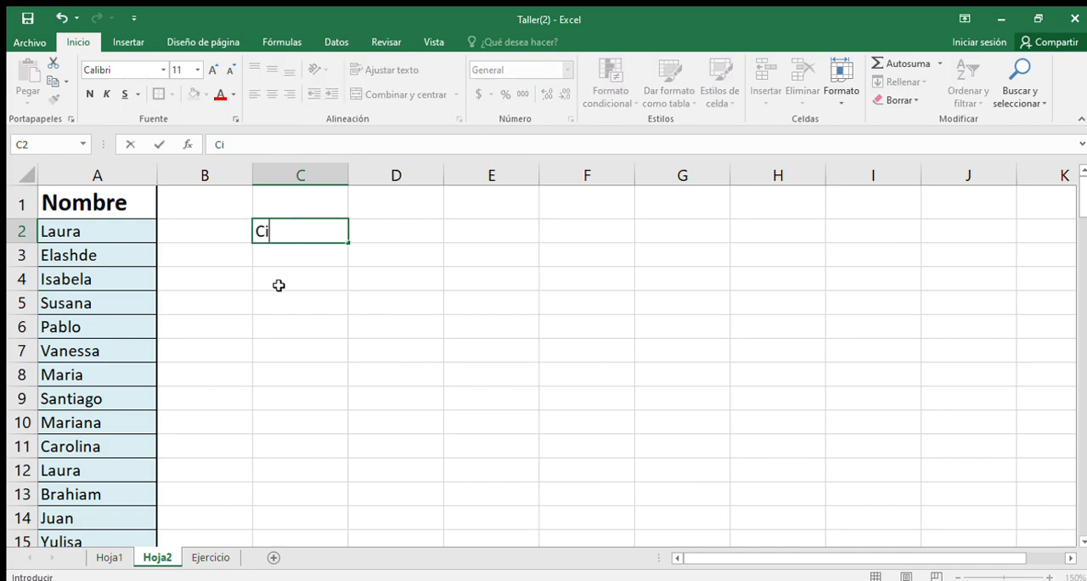
pyautogui.write('uantas ')
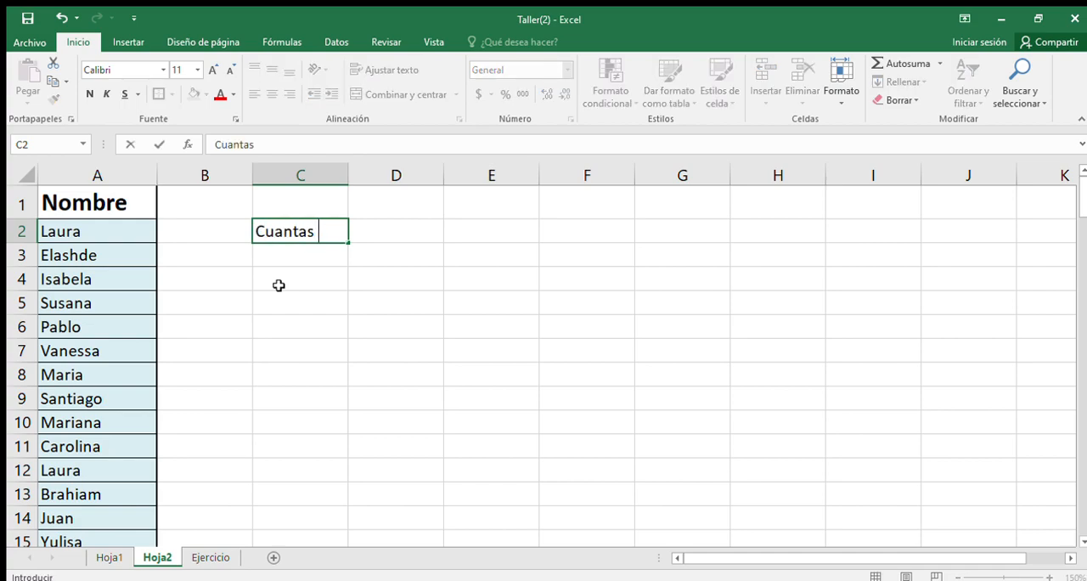
pyautogui.write('Maria ha')
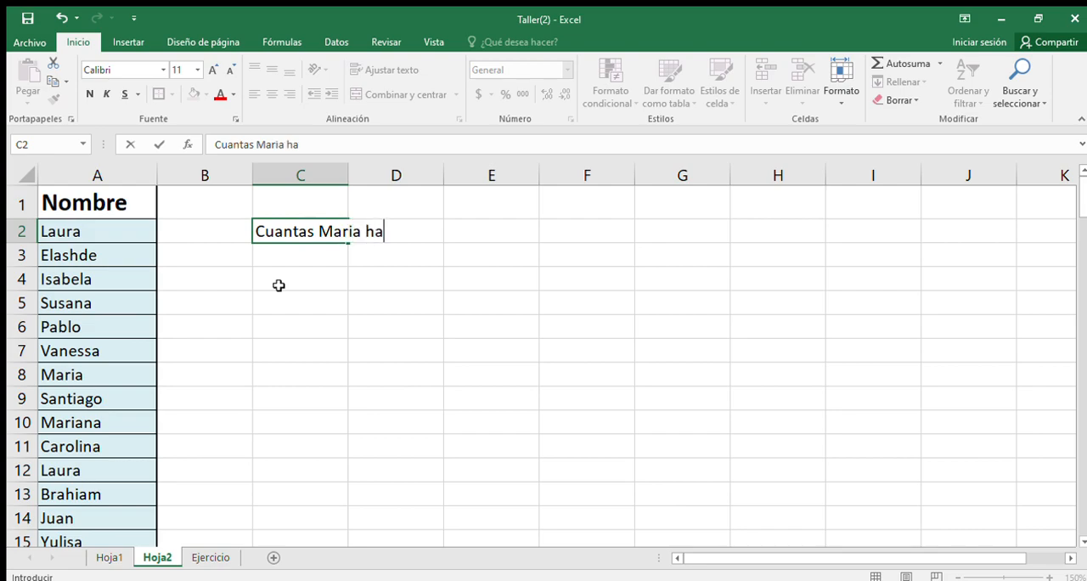
pyautogui.write('y en est')
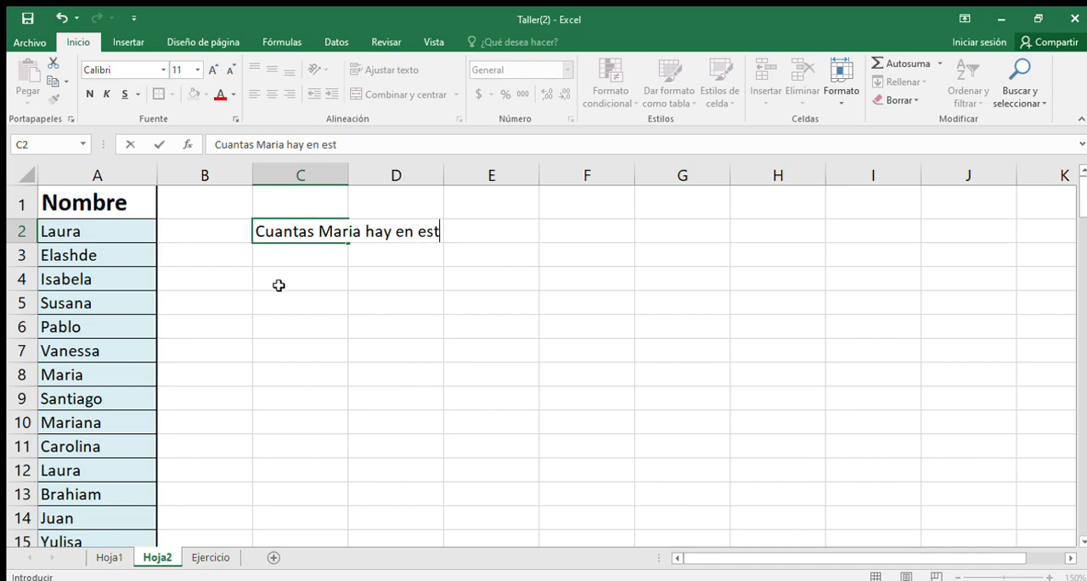
pyautogui.write('a lista')
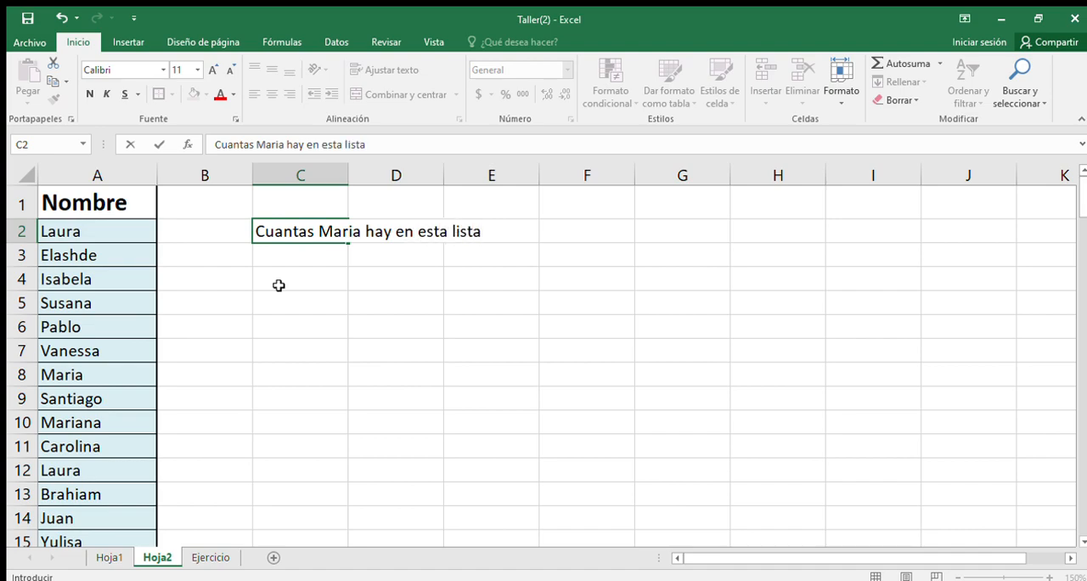
pyautogui.press('Return')
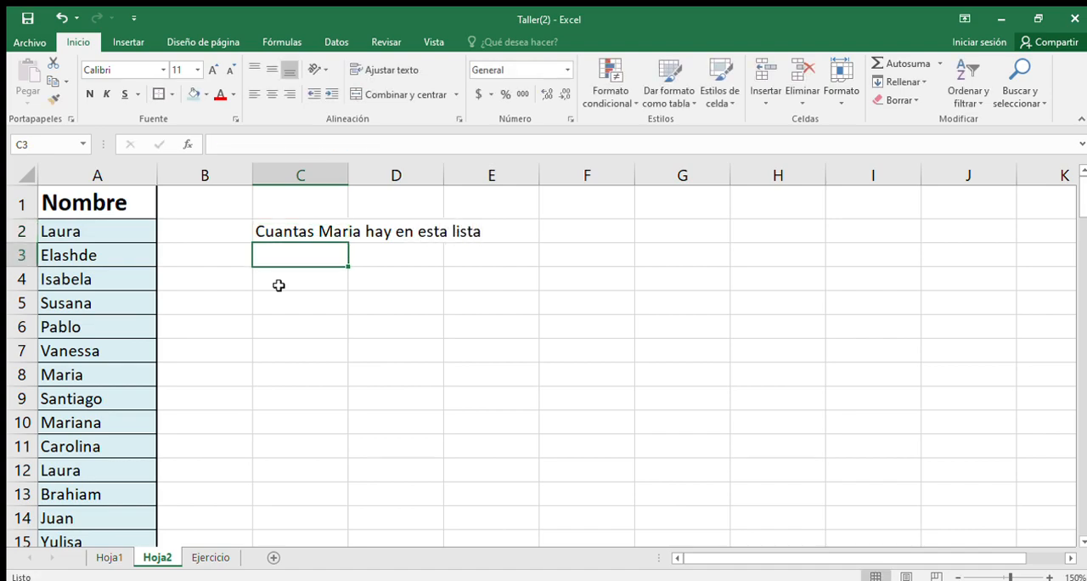
# Step: Start a CONTAR.SI formula in C3 with the name list A2:A129 as its range
pyautogui.write('=')
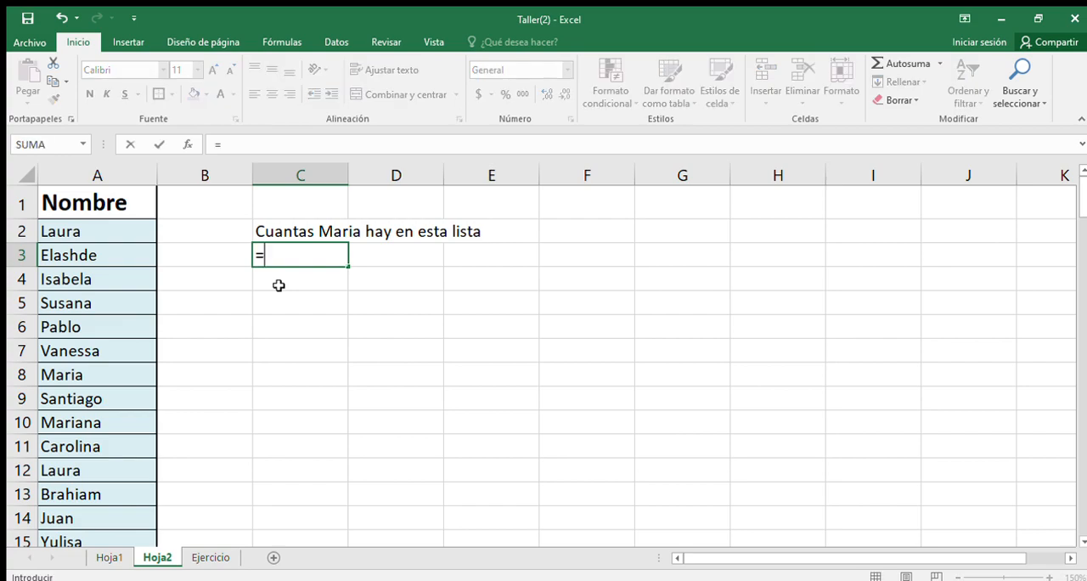
pyautogui.write('contar.si(')
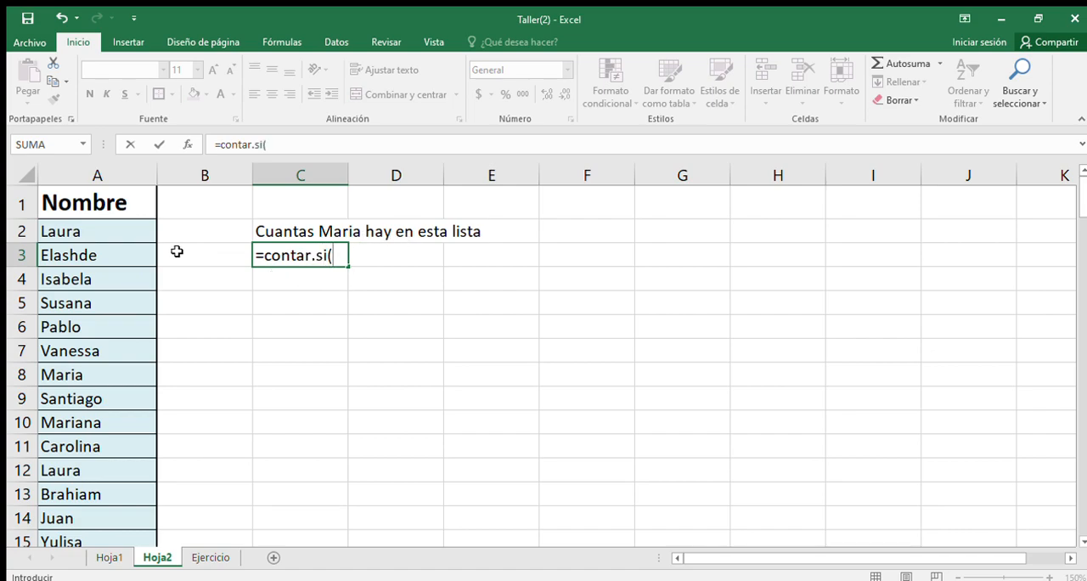
pyautogui.moveTo(109, 231); pyautogui.dragTo(113, 505)
pyautogui.scroll(20, 228, 424)
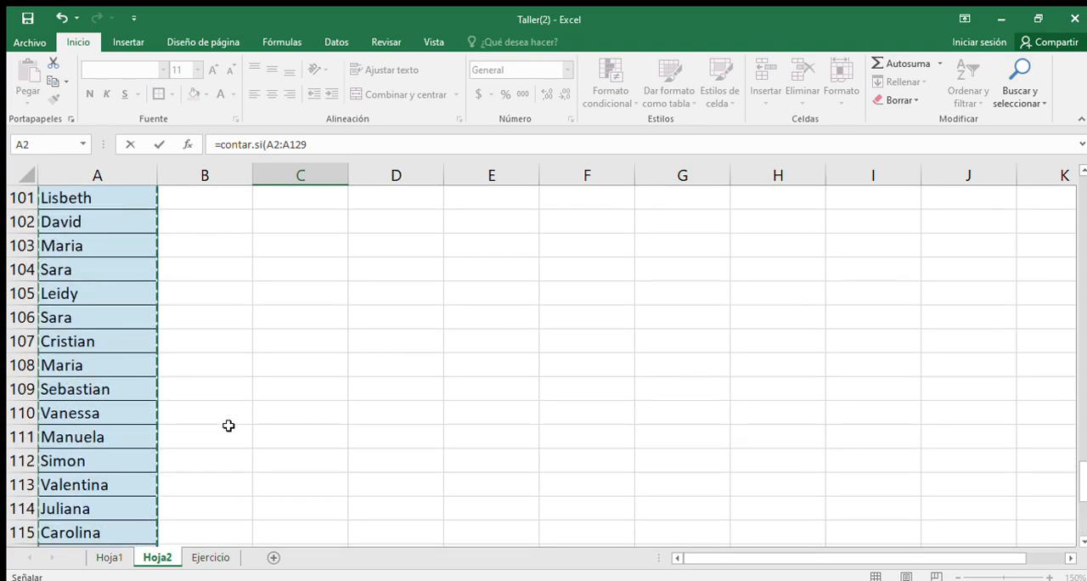
pyautogui.scroll(15, 309, 415)
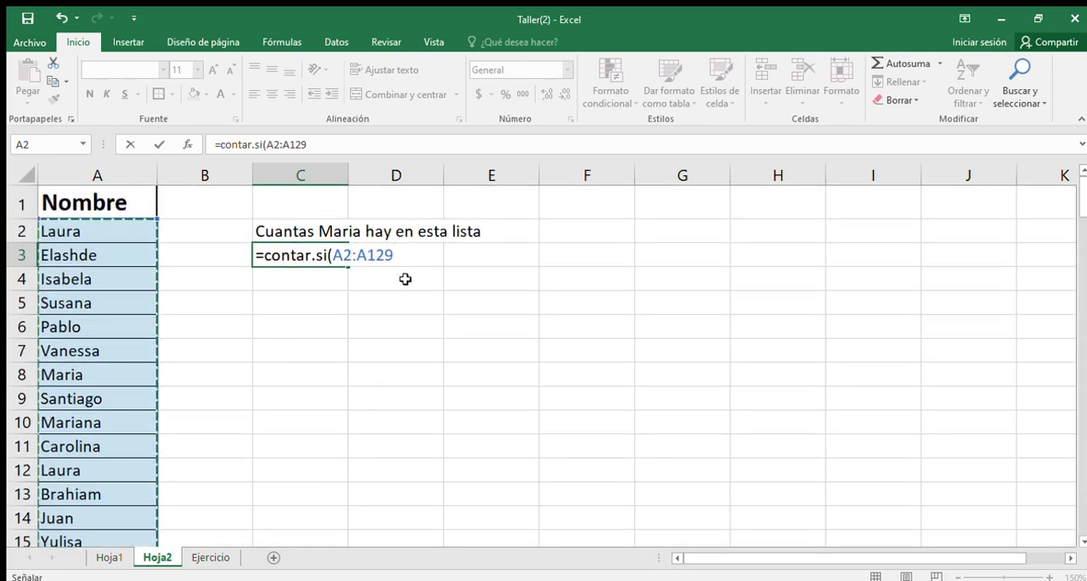
# Step: Complete the C3 formula with the first name from A8, in lowercase and quotes, as the counting criterion
pyautogui.write(';')
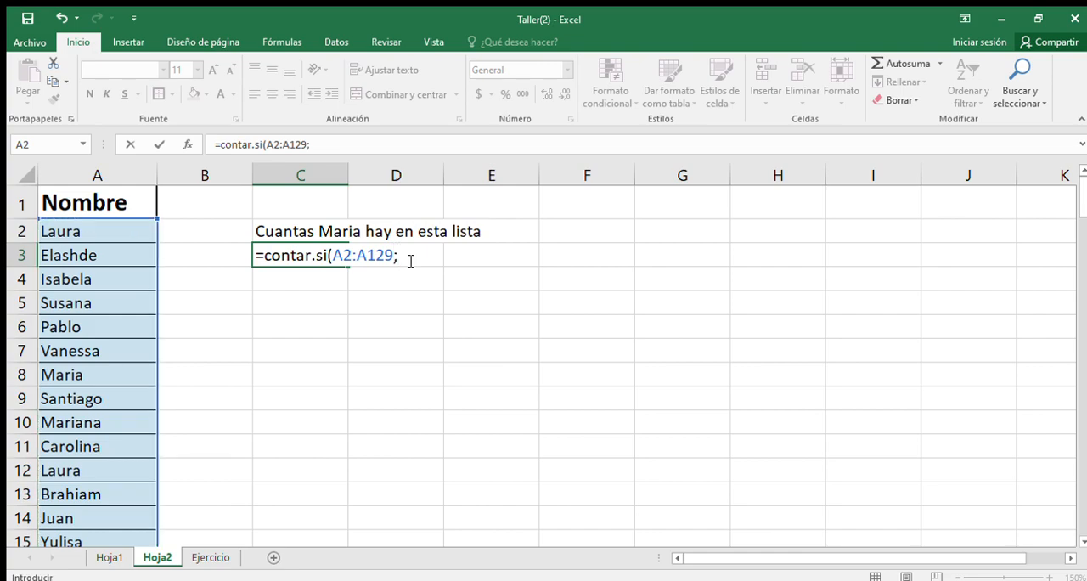
pyautogui.write('"maria"')
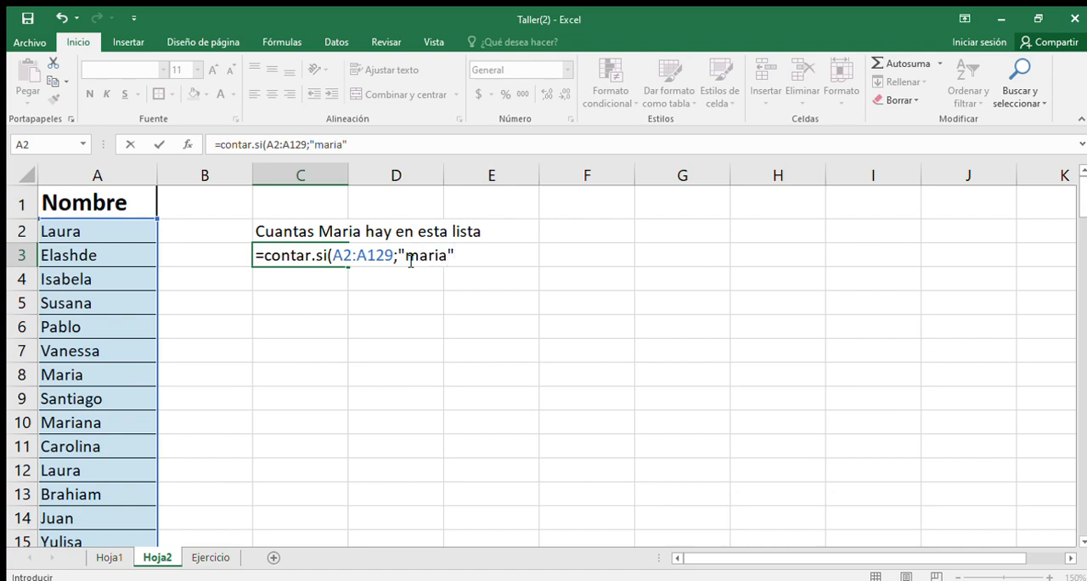
pyautogui.write(')')
pyautogui.press('Return')
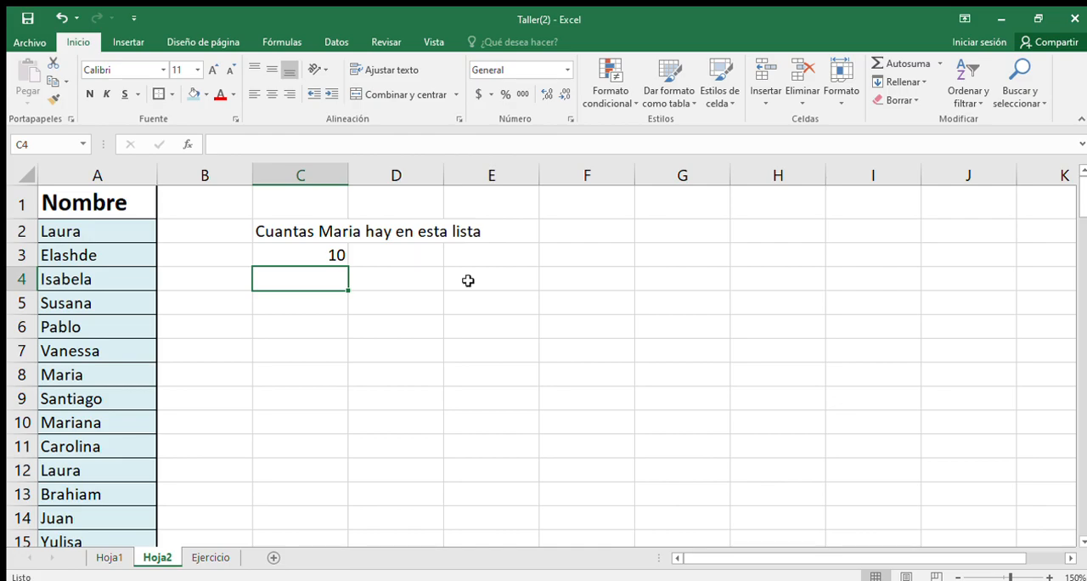
# Step: On the Ejercicio sheet, start a CONTAR.SI.CONJUNTO formula in E96 to answer activity 38
pyautogui.click(202, 558)
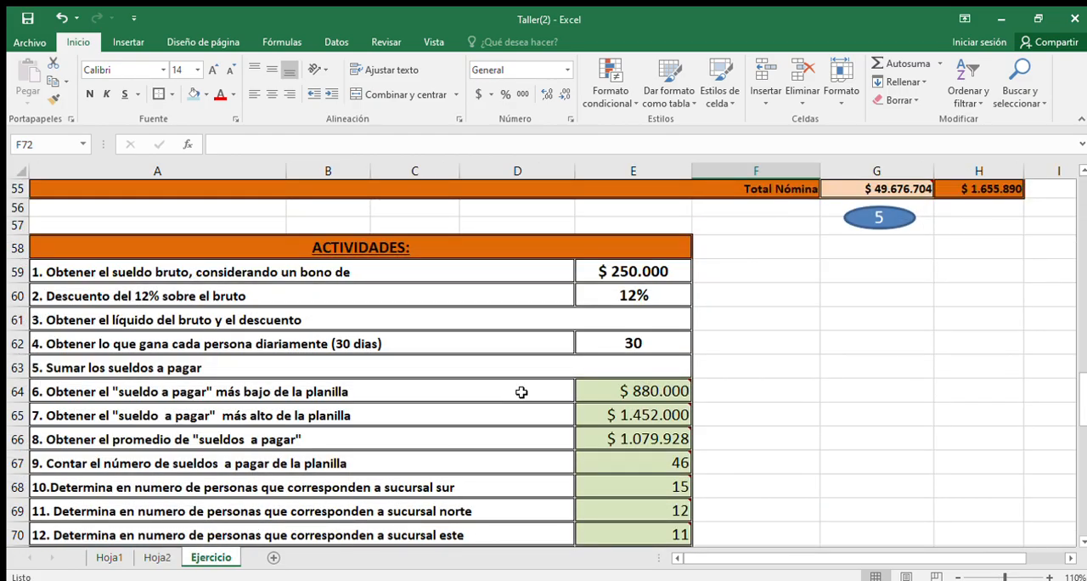
pyautogui.scroll(-5, 519, 393)
pyautogui.scroll(-7, 524, 398)
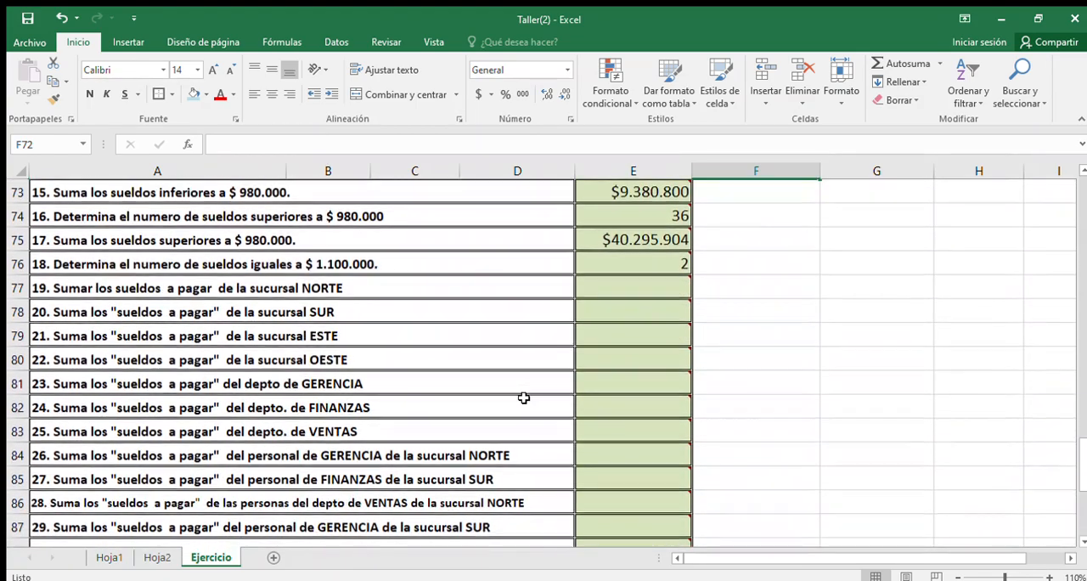
pyautogui.scroll(1, 524, 398)
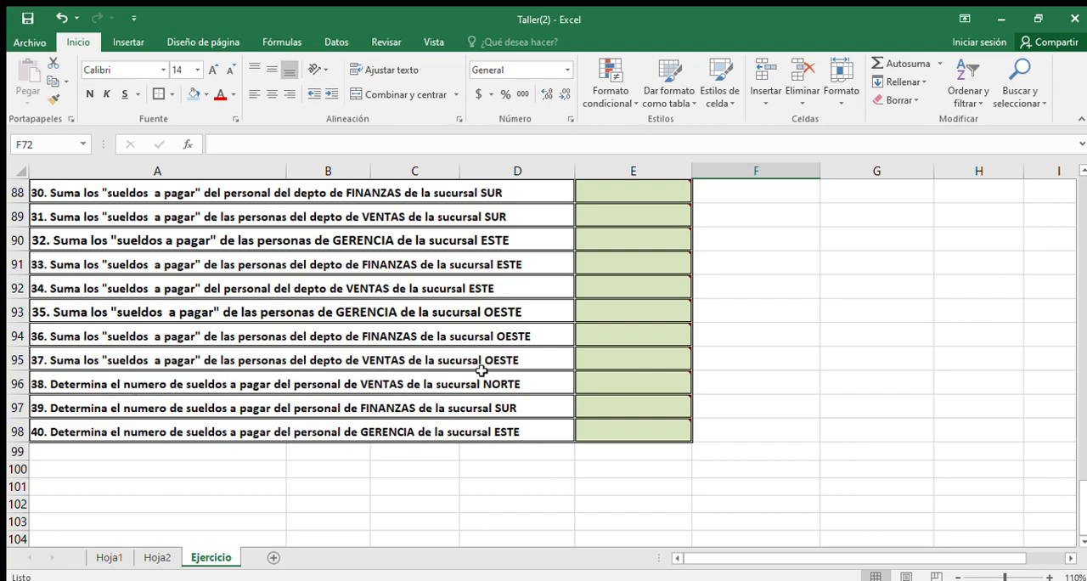
pyautogui.click(590, 383)
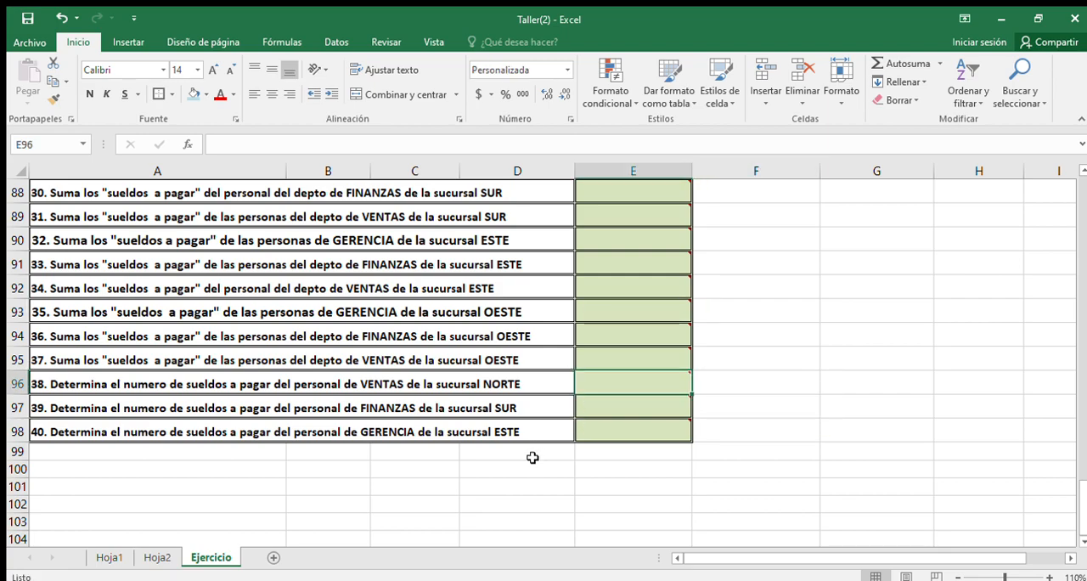
pyautogui.write('=c')
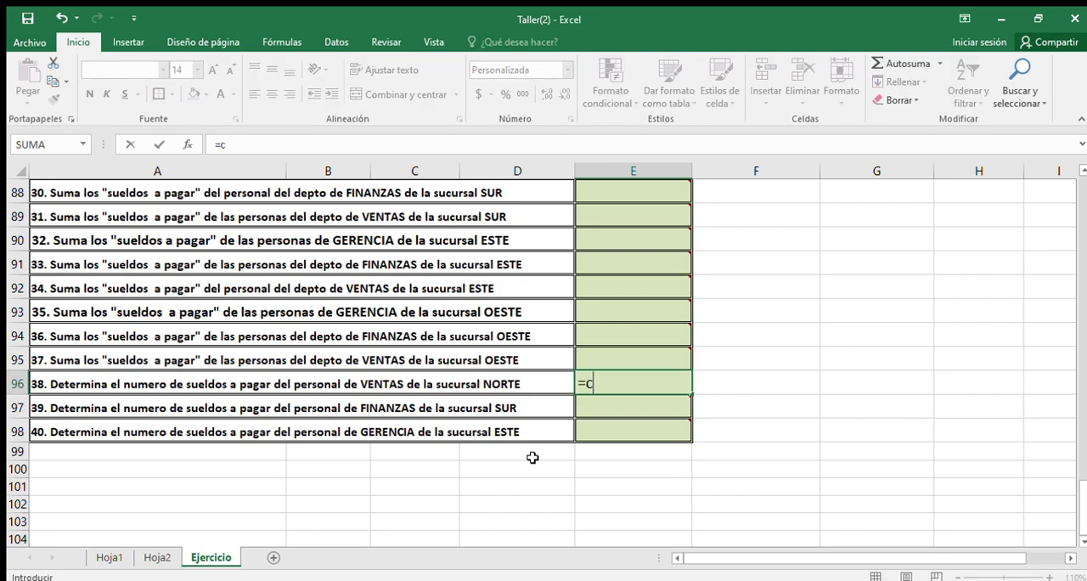
pyautogui.write('ont')
pyautogui.doubleClick(658, 444)
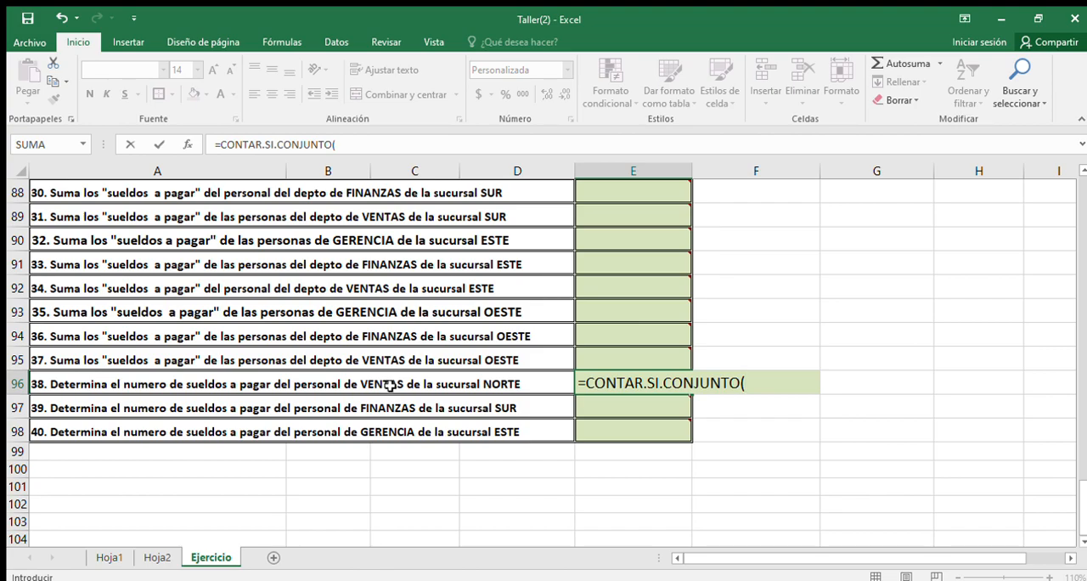
# Step: Add the DEPTO range B9:B54 with the criterion "ventas" to the CONTAR.SI.CONJUNTO formula in E96
pyautogui.scroll(15, 389, 385)
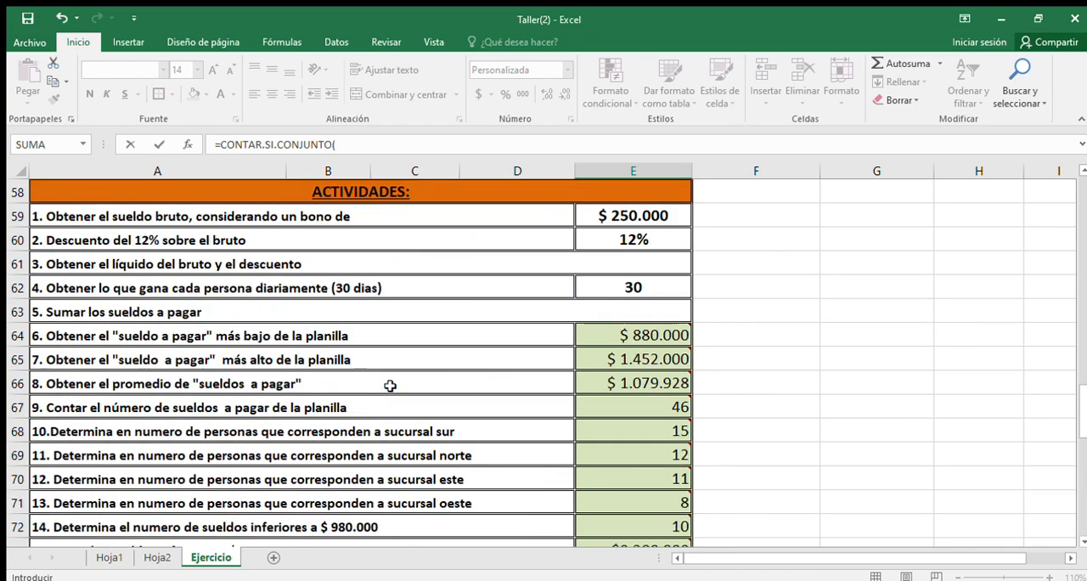
pyautogui.scroll(14, 389, 384)
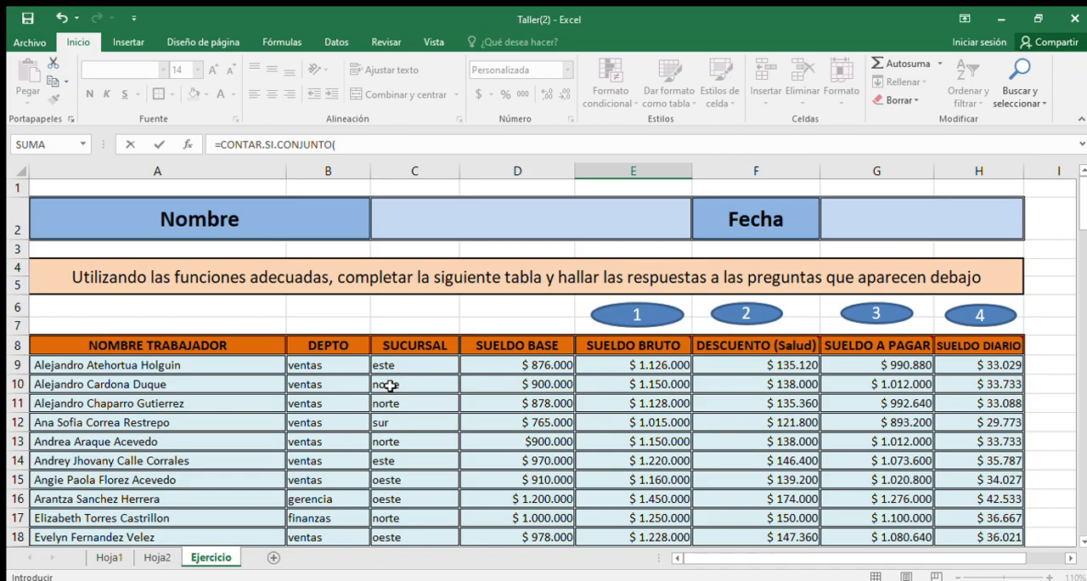
pyautogui.scroll(-1, 389, 385)
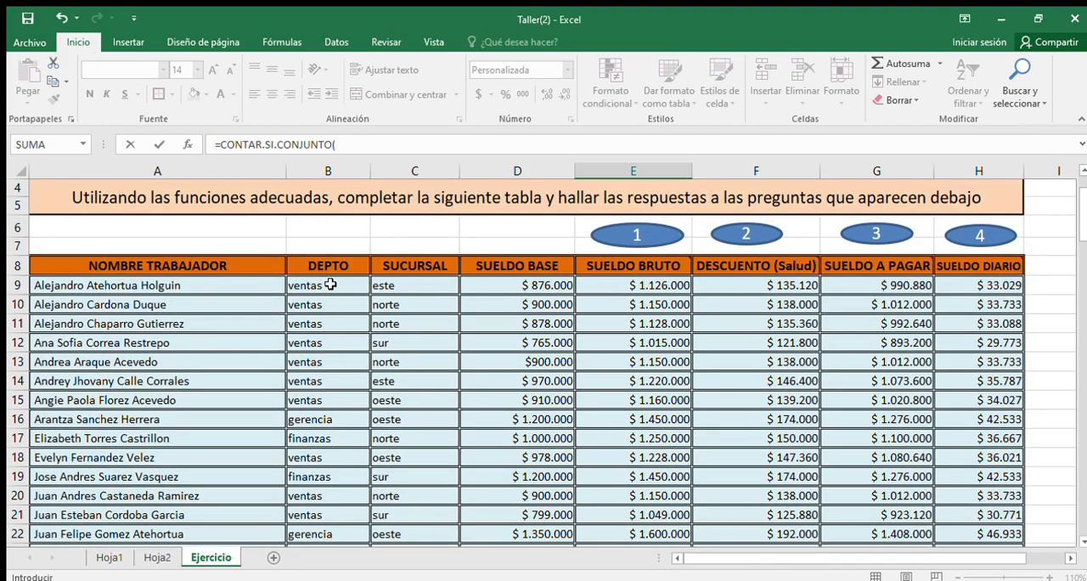
pyautogui.moveTo(331, 284); pyautogui.dragTo(325, 517)
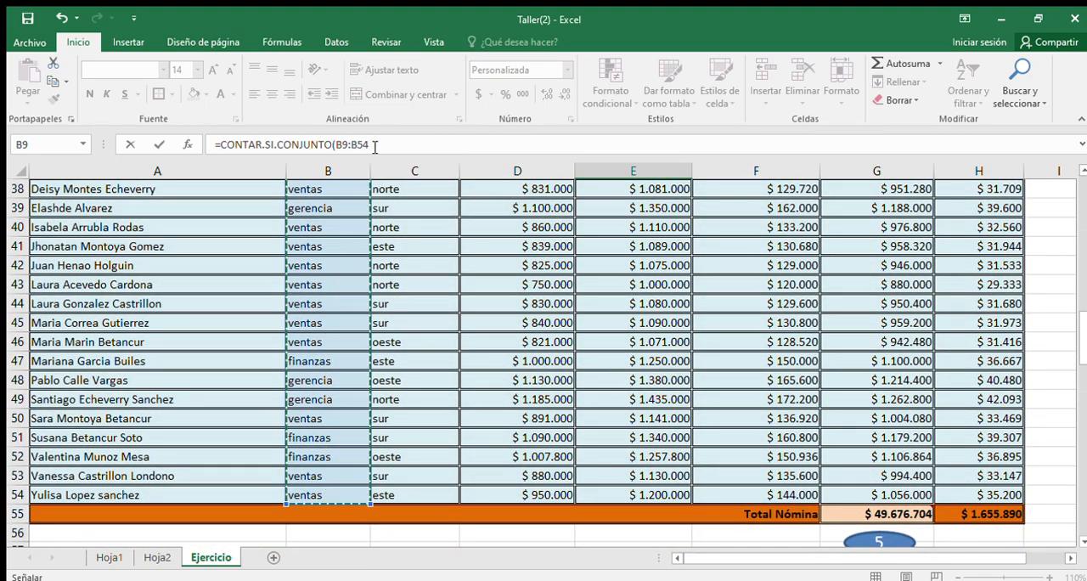
pyautogui.scroll(-17, 494, 360)
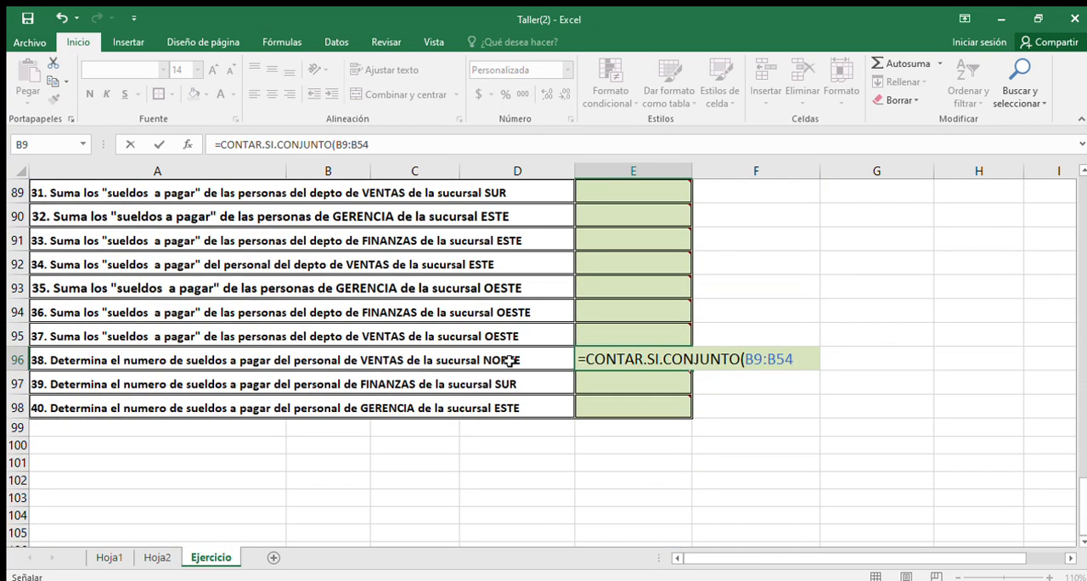
pyautogui.write(';')
pyautogui.write('ventas";')
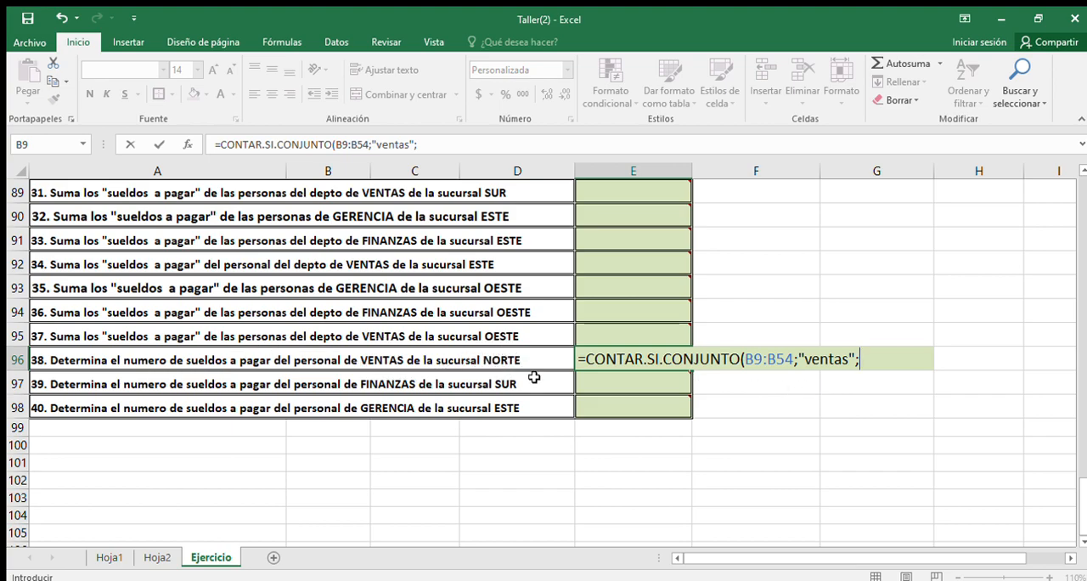
# Step: Complete the CONTAR.SI.CONJUNTO formula in E96 with the SUCURSAL range C9:C54 and the criterion "Norte"
pyautogui.scroll(6, 534, 377)
pyautogui.scroll(20, 534, 377)
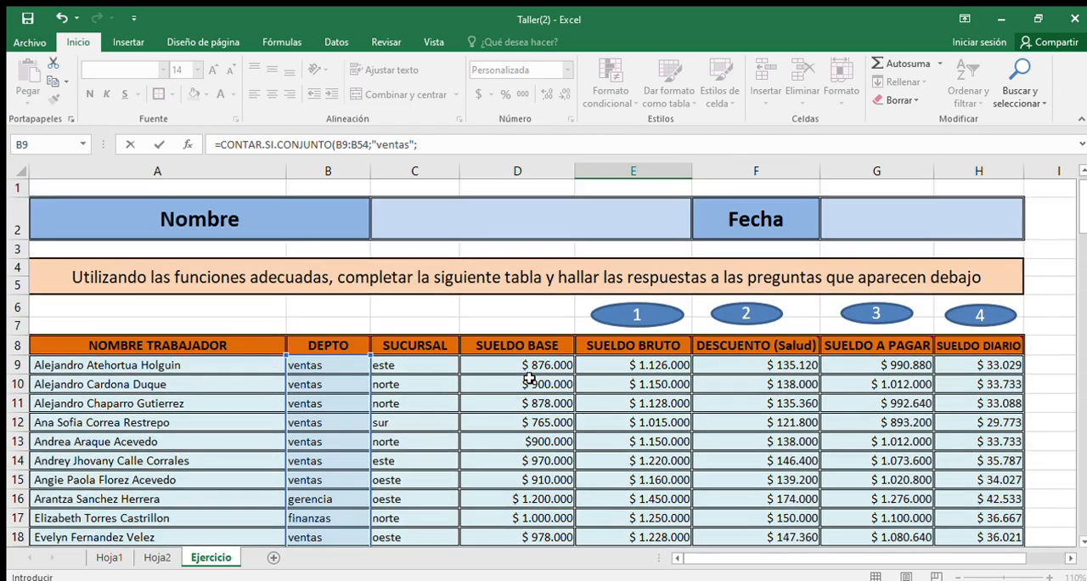
pyautogui.moveTo(406, 367); pyautogui.dragTo(407, 494)
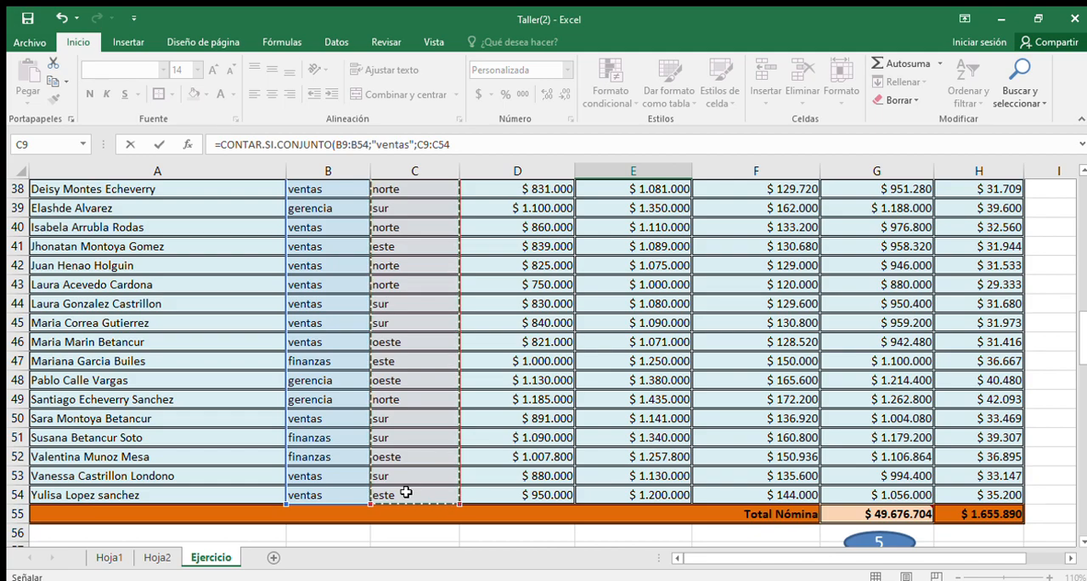
pyautogui.write(';')
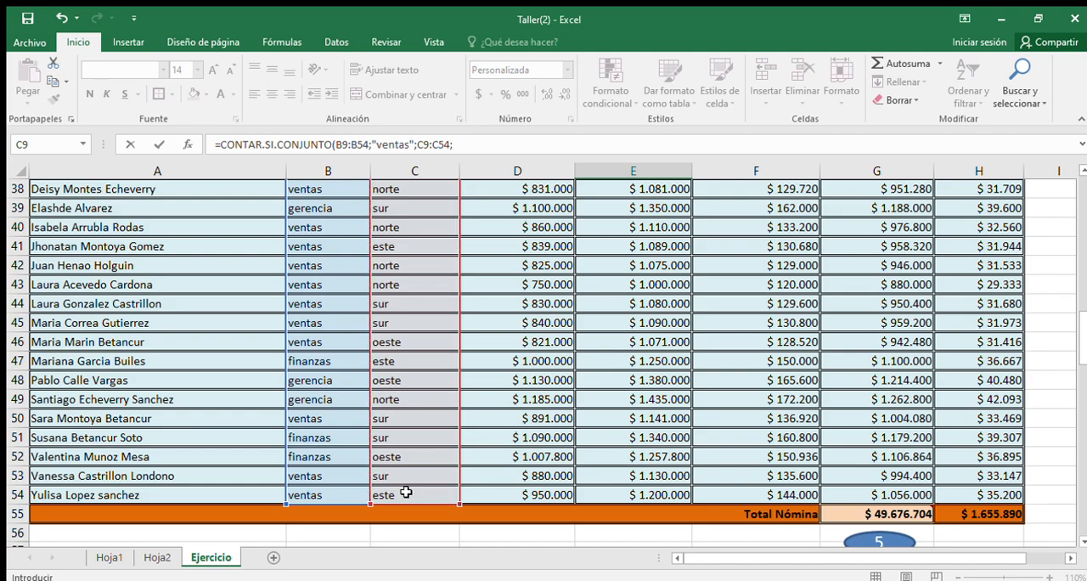
pyautogui.scroll(-18, 405, 492)
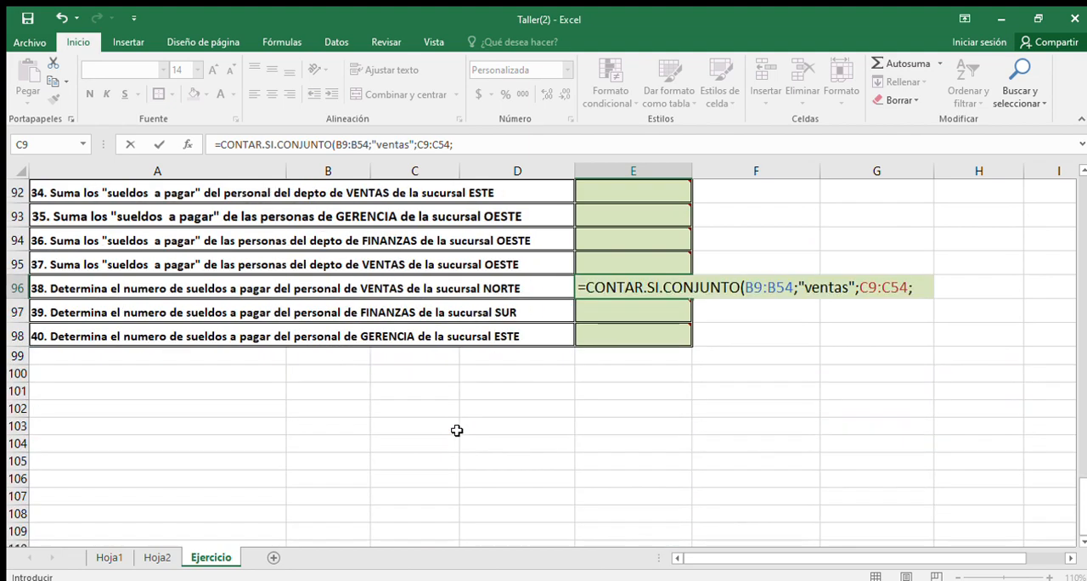
pyautogui.scroll(2, 456, 429)
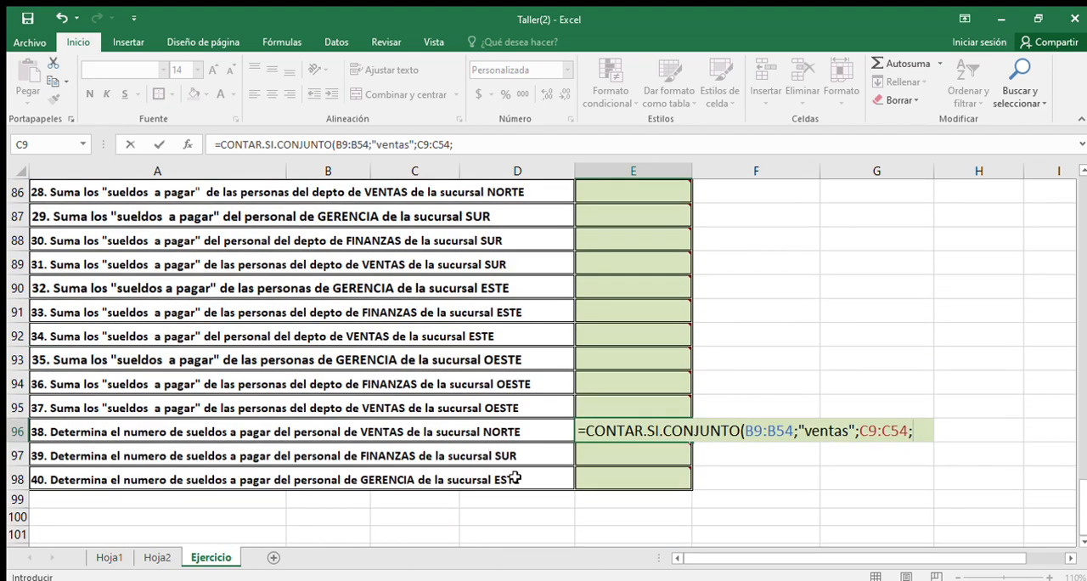
pyautogui.write('"Norte')
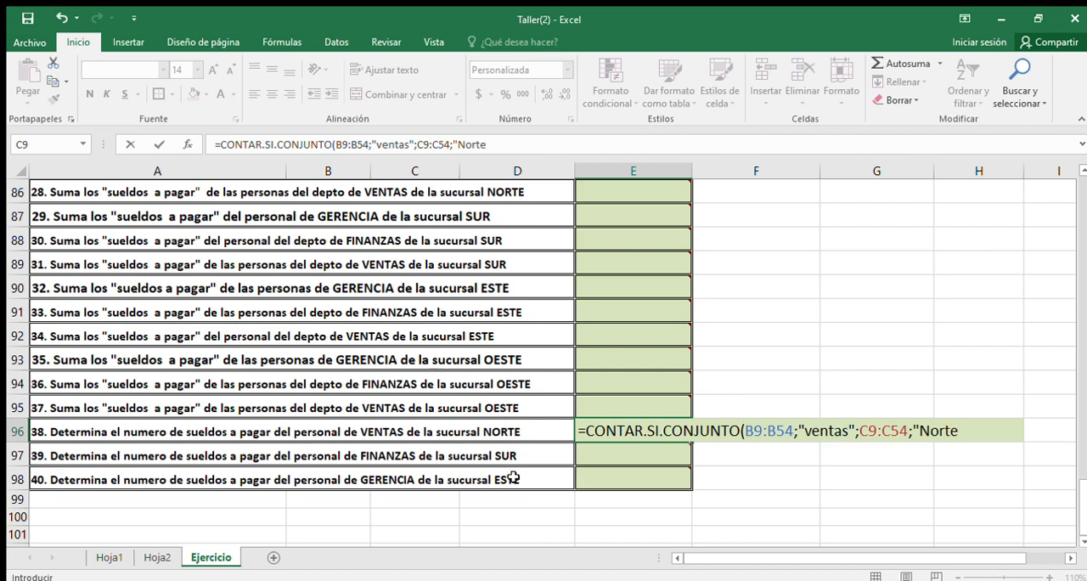
pyautogui.write('")')
pyautogui.press('Return')
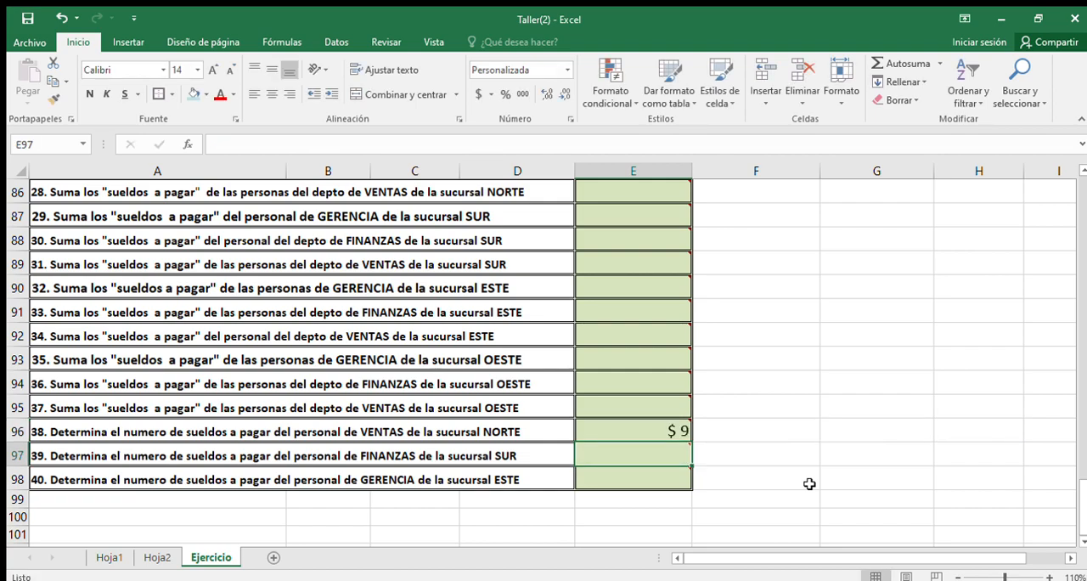
# Step: Format the answer cells E96:E98 as Número with no decimal places
pyautogui.moveTo(677, 432); pyautogui.dragTo(635, 474)
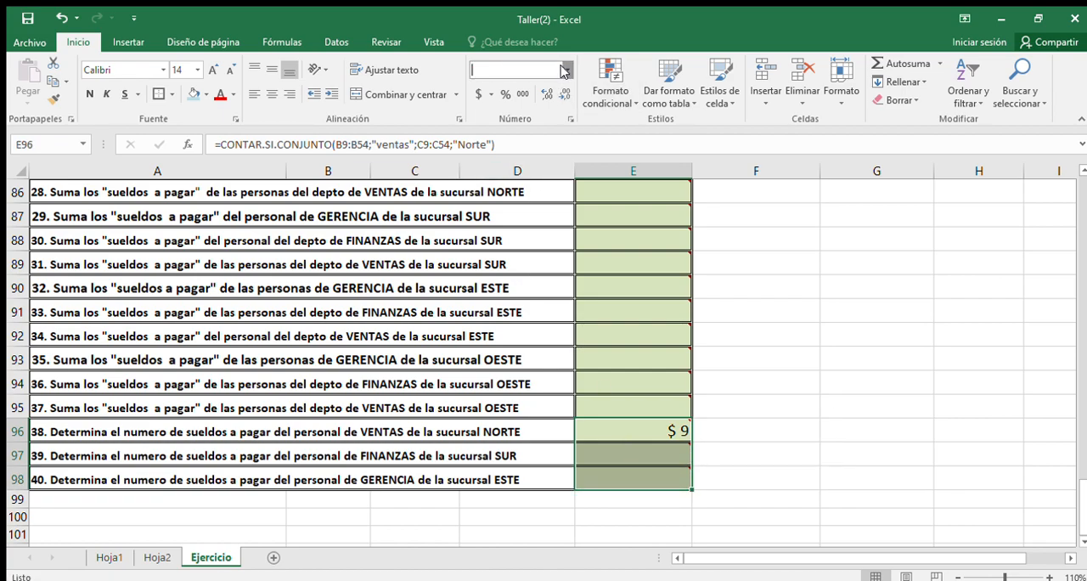
pyautogui.click(531, 127)
pyautogui.click(560, 100)
pyautogui.click(560, 100)
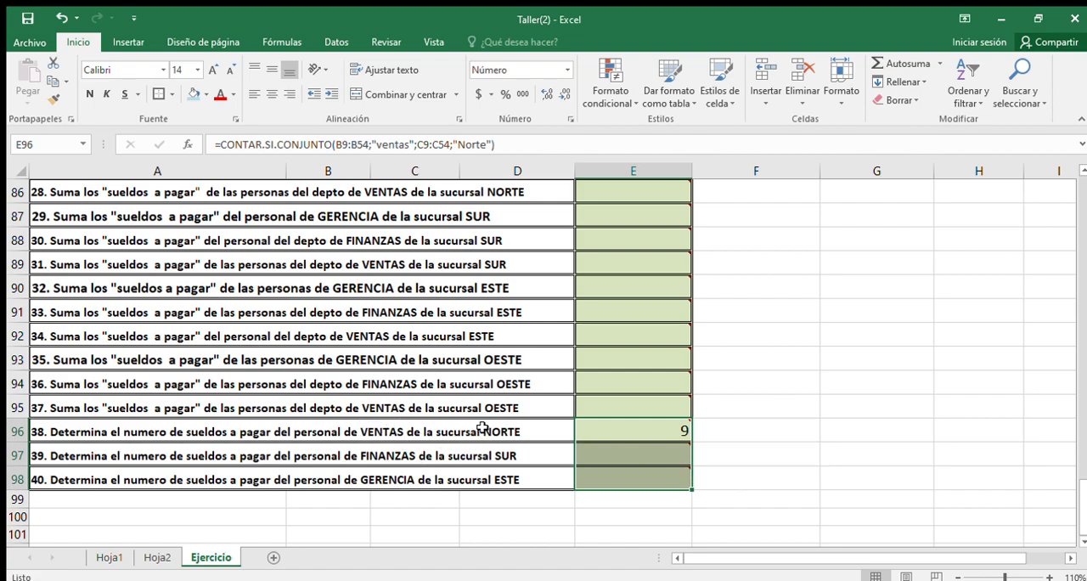
pyautogui.moveTo(626, 451)
pyautogui.click(624, 453)
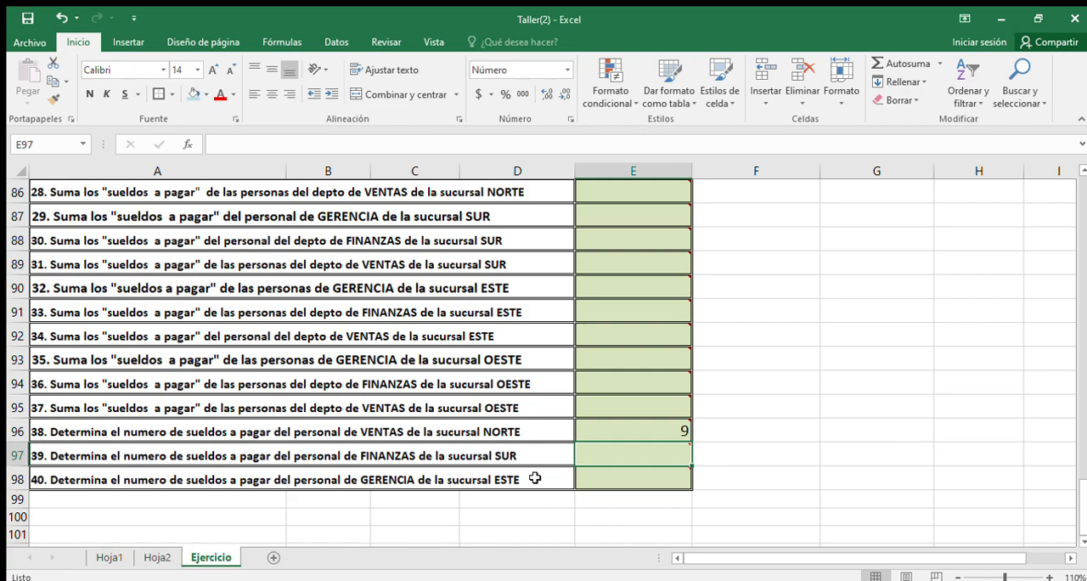
# Step: On Hoja1, highlight the title line "SUMAR.SI Vs SUMAR.SI.CONJUNTO" to introduce the next pair of functions
pyautogui.scroll(5, 534, 477)
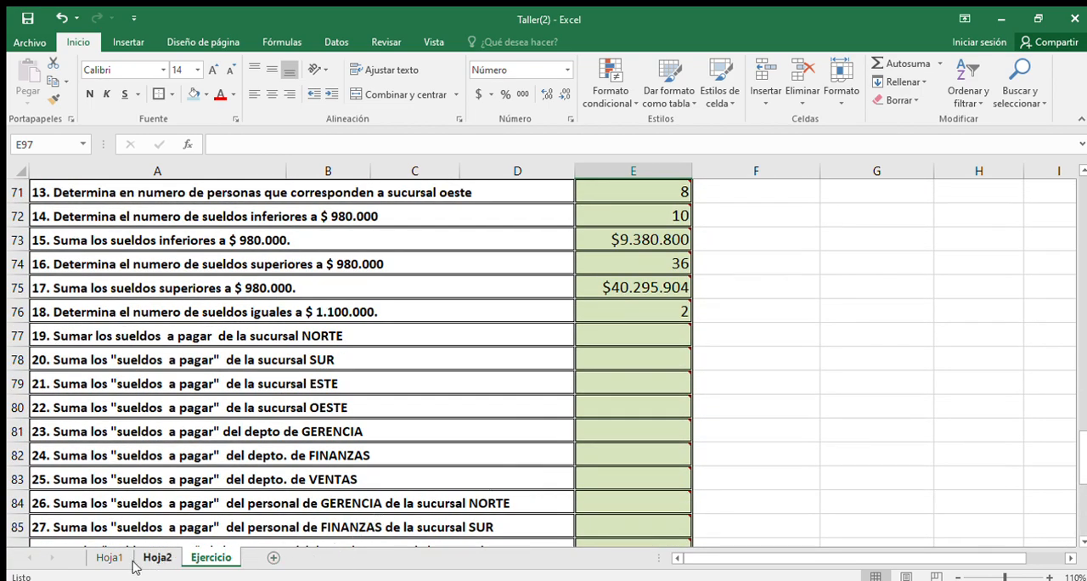
pyautogui.click(109, 558)
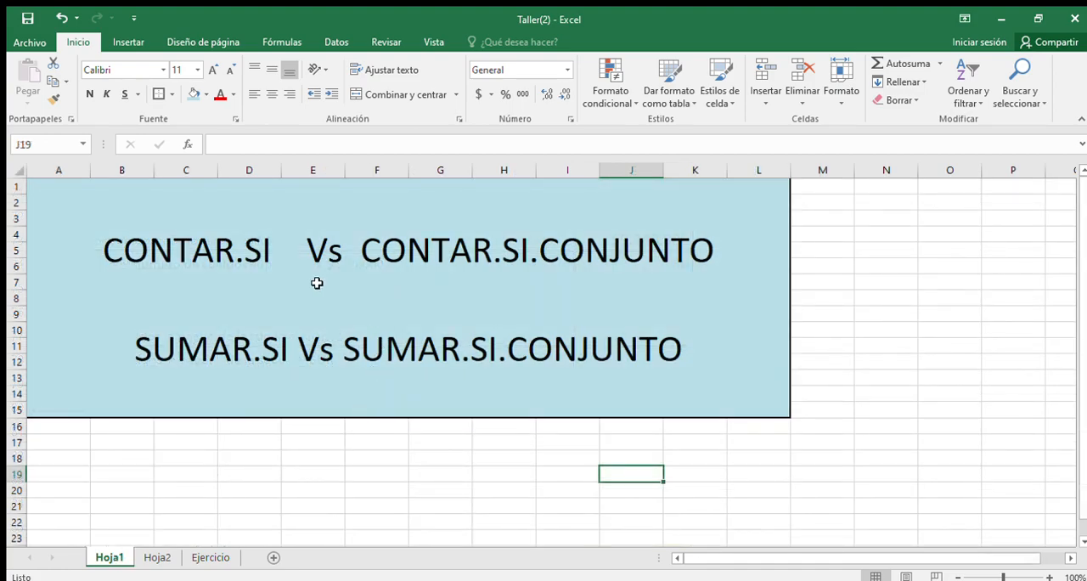
pyautogui.click(142, 348)
pyautogui.doubleClick(204, 349)
pyautogui.moveTo(135, 351); pyautogui.dragTo(685, 373)
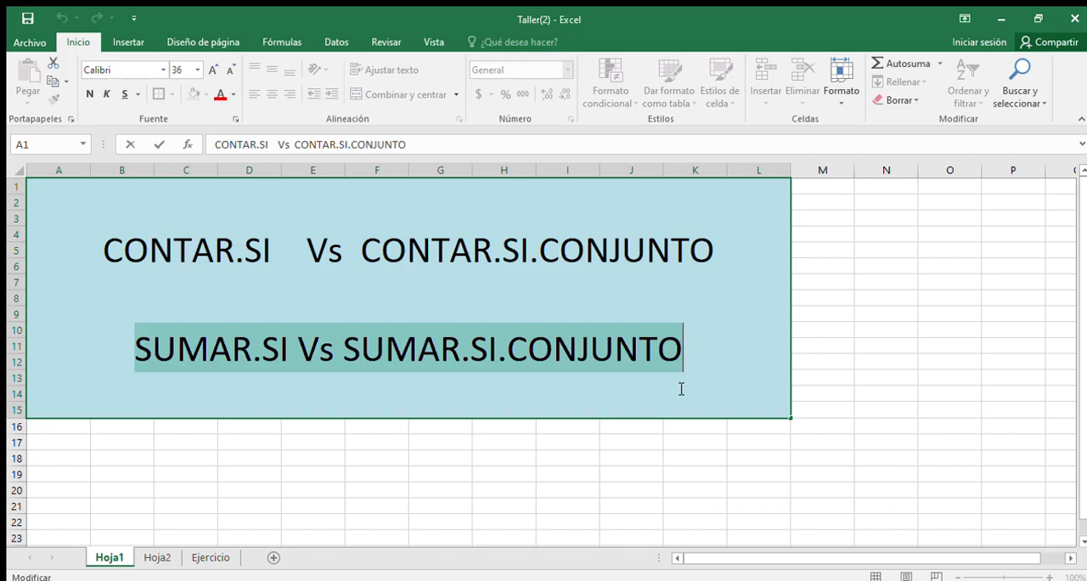
# Step: On the Ejercicio sheet, start a SUMAR.SI formula in E77 to answer activity 19
pyautogui.click(219, 557)
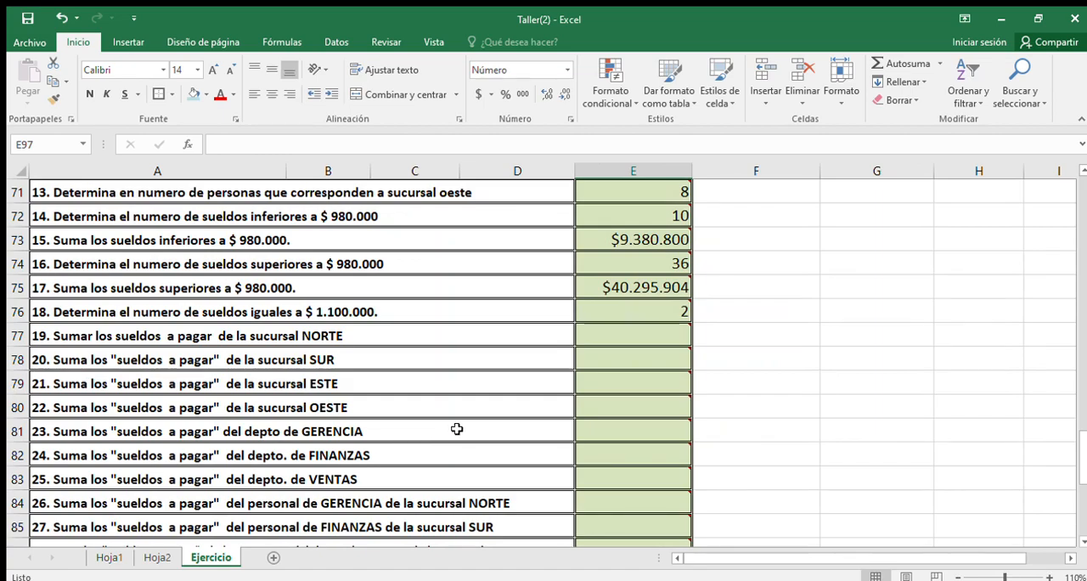
pyautogui.click(113, 339)
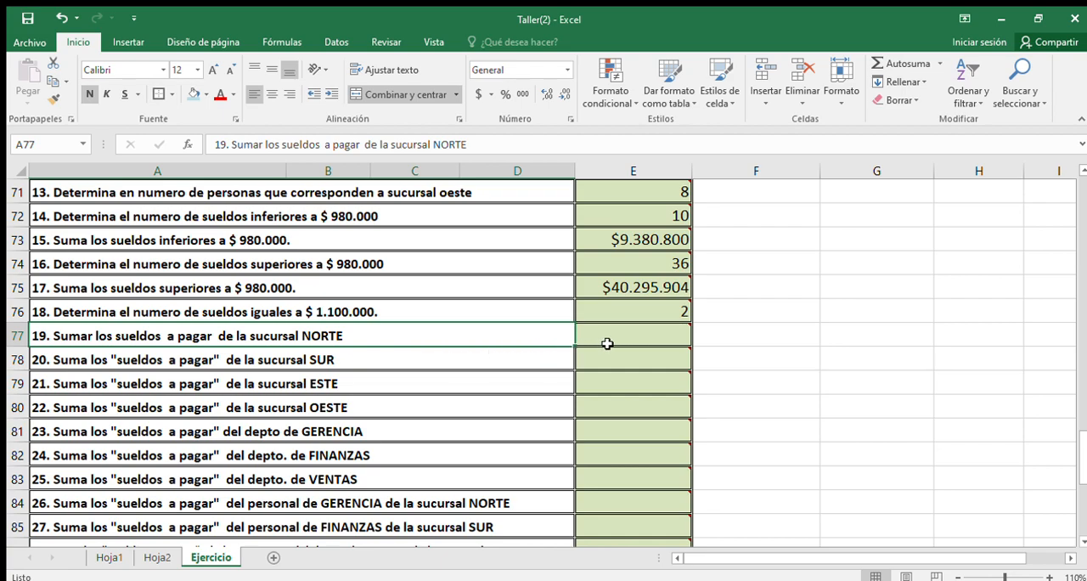
pyautogui.click(638, 334)
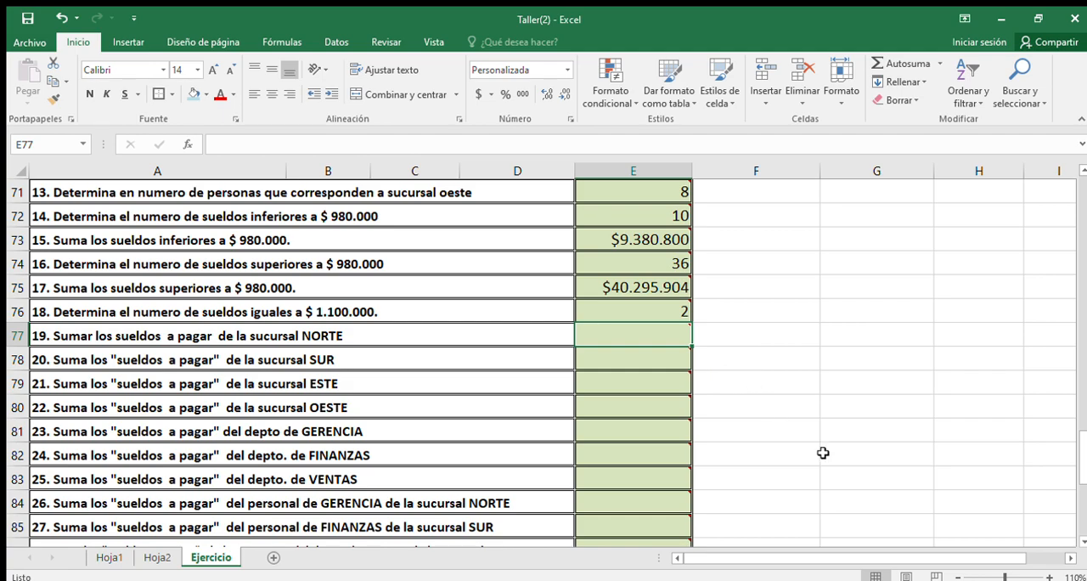
pyautogui.write('=s')
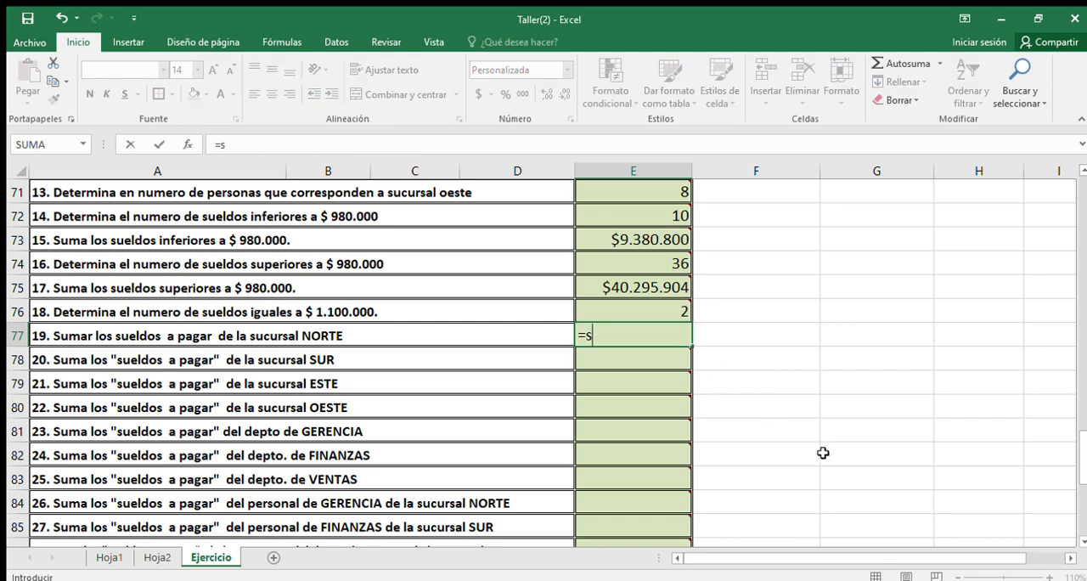
pyautogui.write('umar.si')
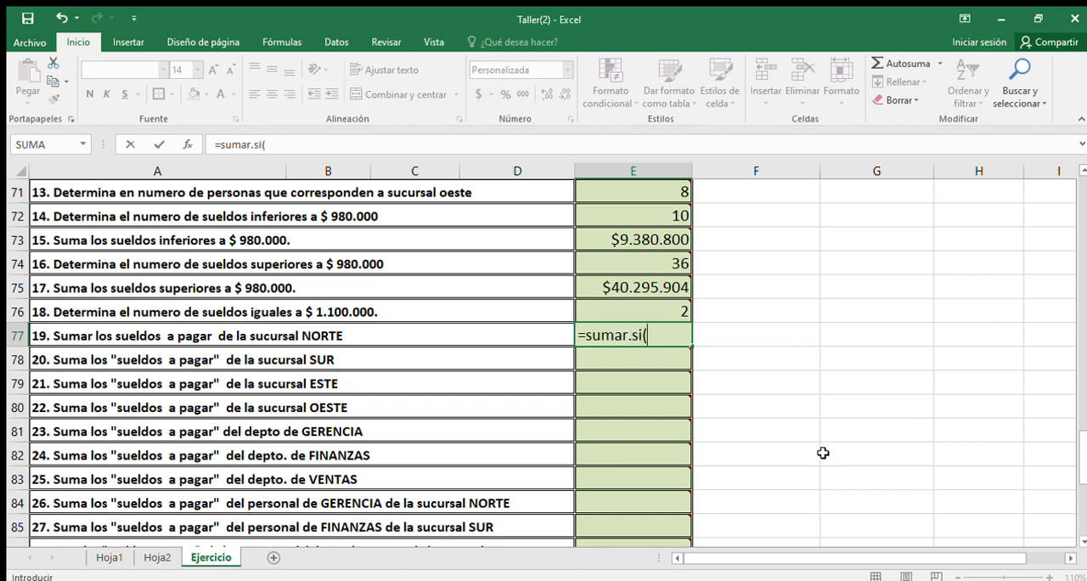
pyautogui.write('(')
# Step: Add the SUCURSAL range C9:C54 with the criterion "norte" to the SUMAR.SI formula in E77
pyautogui.scroll(11, 356, 344)
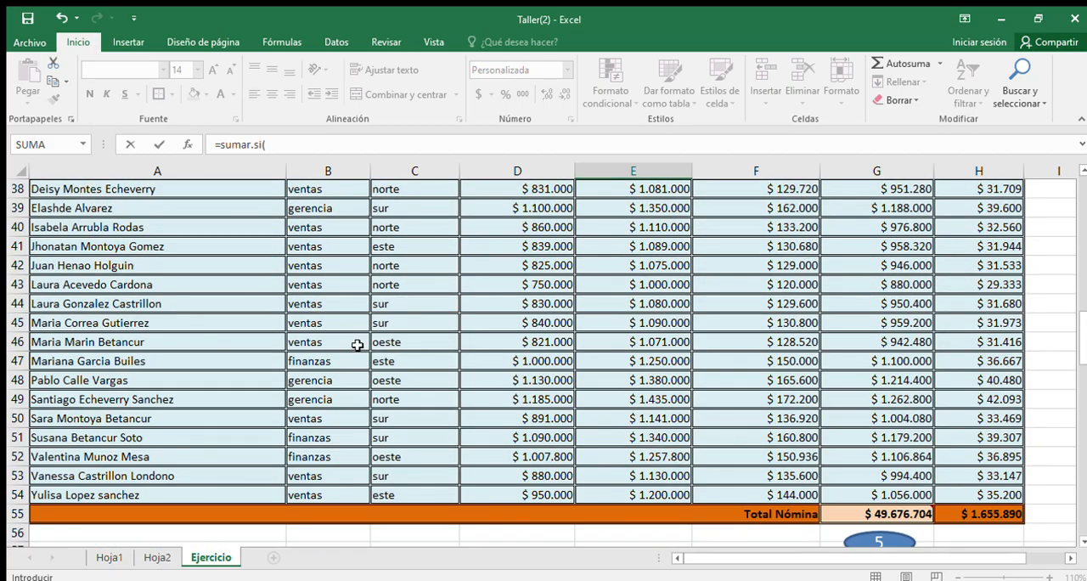
pyautogui.scroll(8, 357, 343)
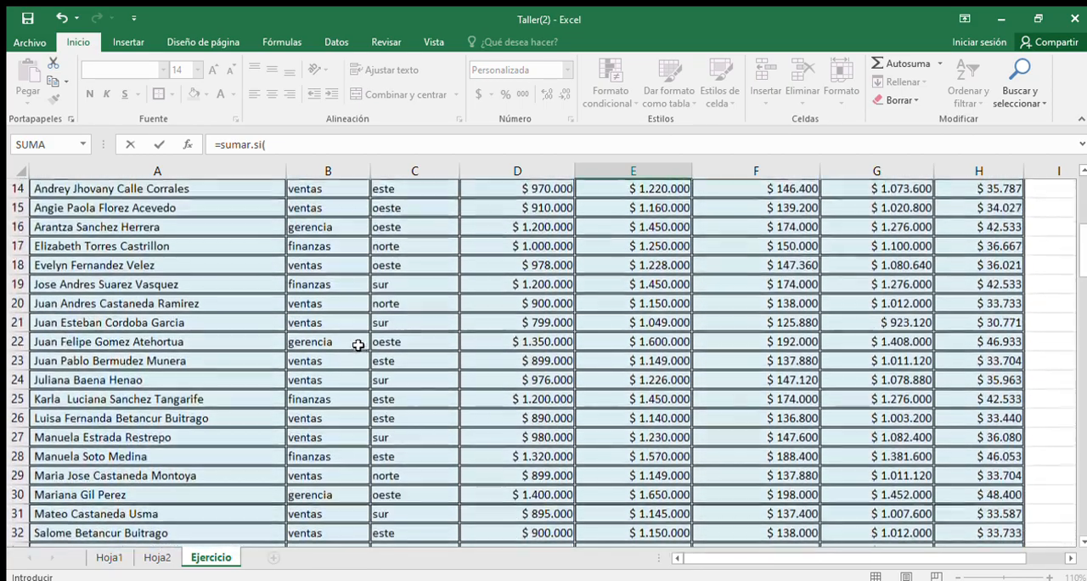
pyautogui.scroll(5, 358, 344)
pyautogui.click(416, 347)
pyautogui.moveTo(416, 347); pyautogui.dragTo(407, 494)
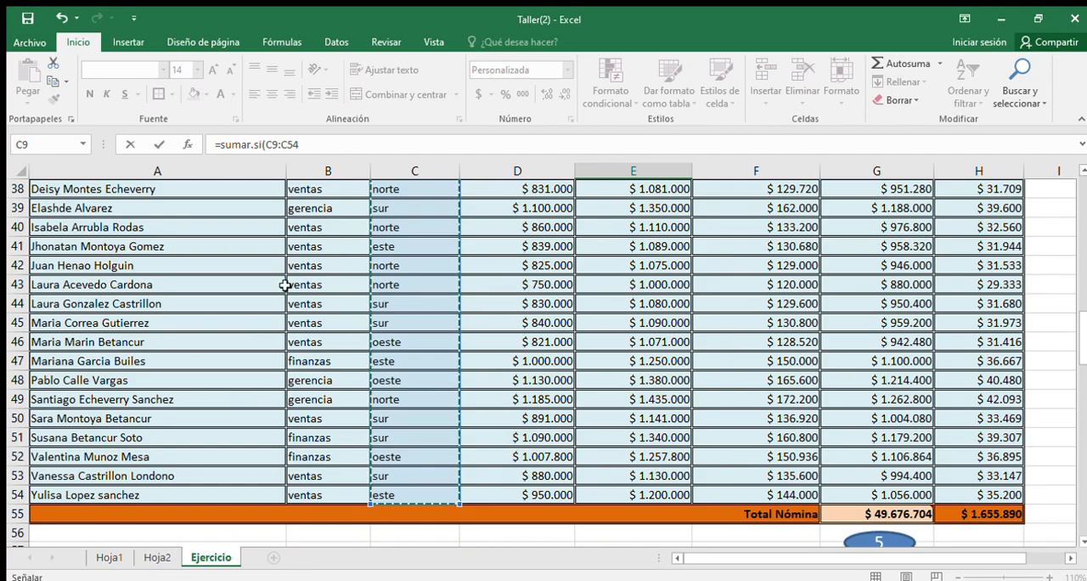
pyautogui.scroll(-9, 729, 520)
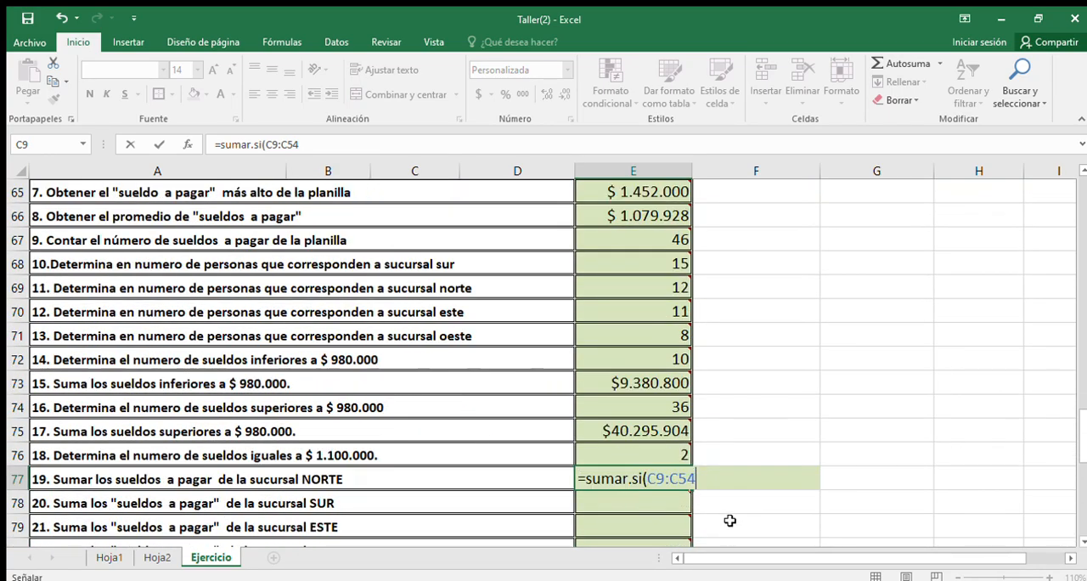
pyautogui.write(';')
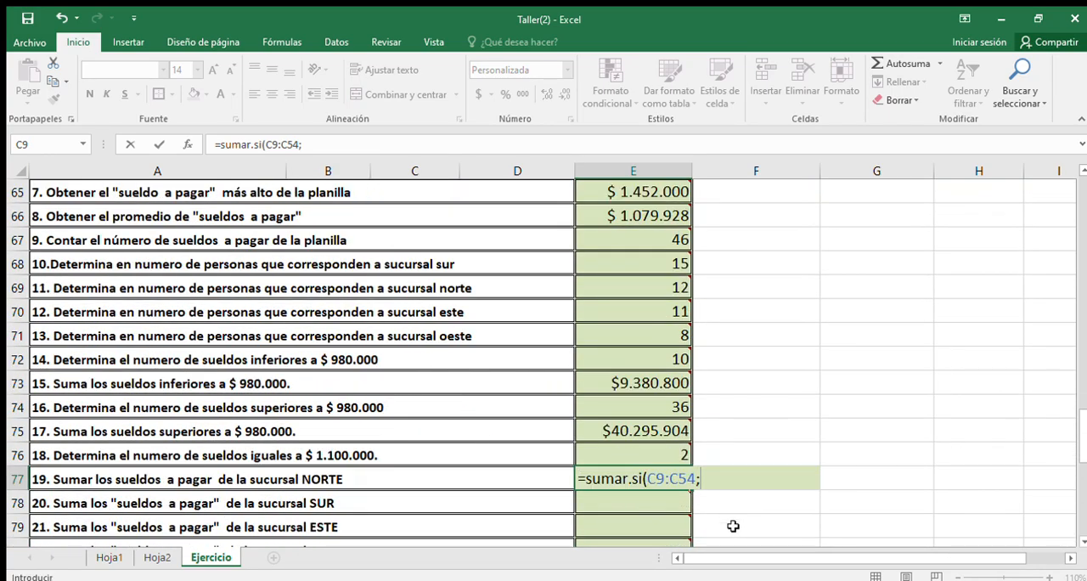
pyautogui.write('"norte";')
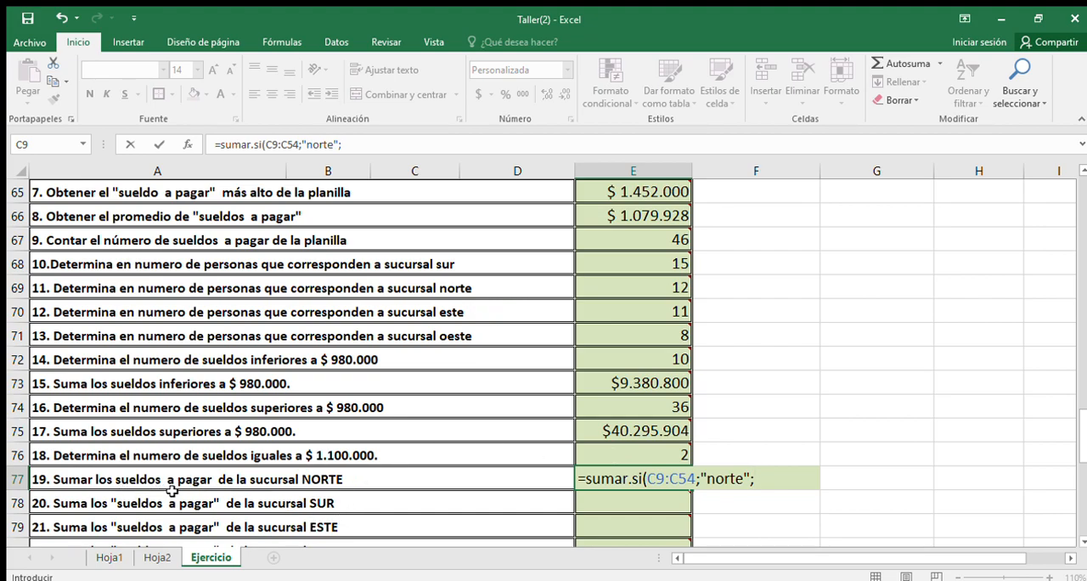
# Step: Complete the SUMAR.SI formula in E77 with the SUELDO A PAGAR cells G9:G54 as the sum range
pyautogui.scroll(13, 1004, 486)
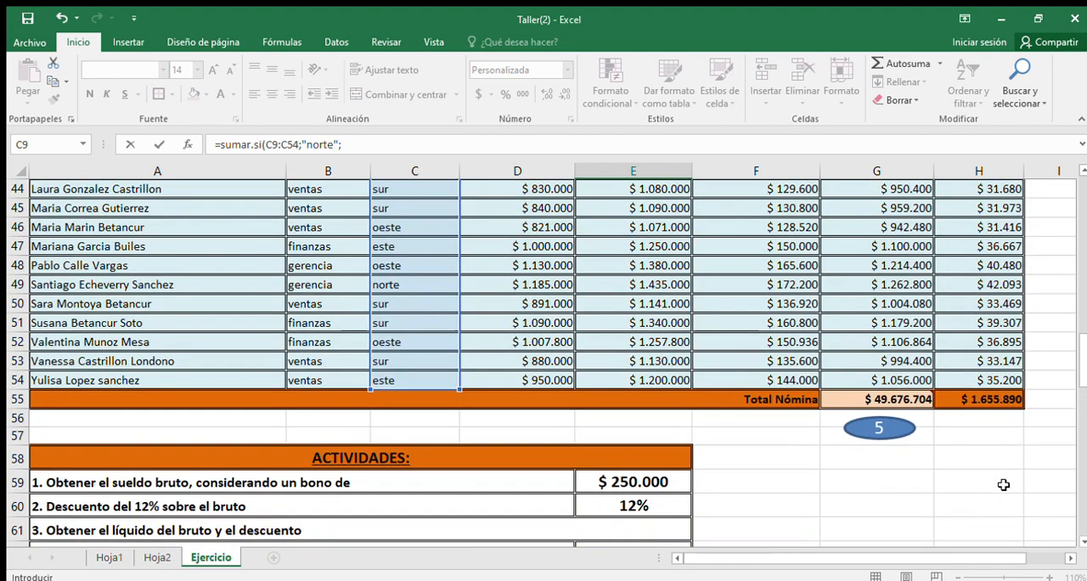
pyautogui.scroll(9, 1003, 486)
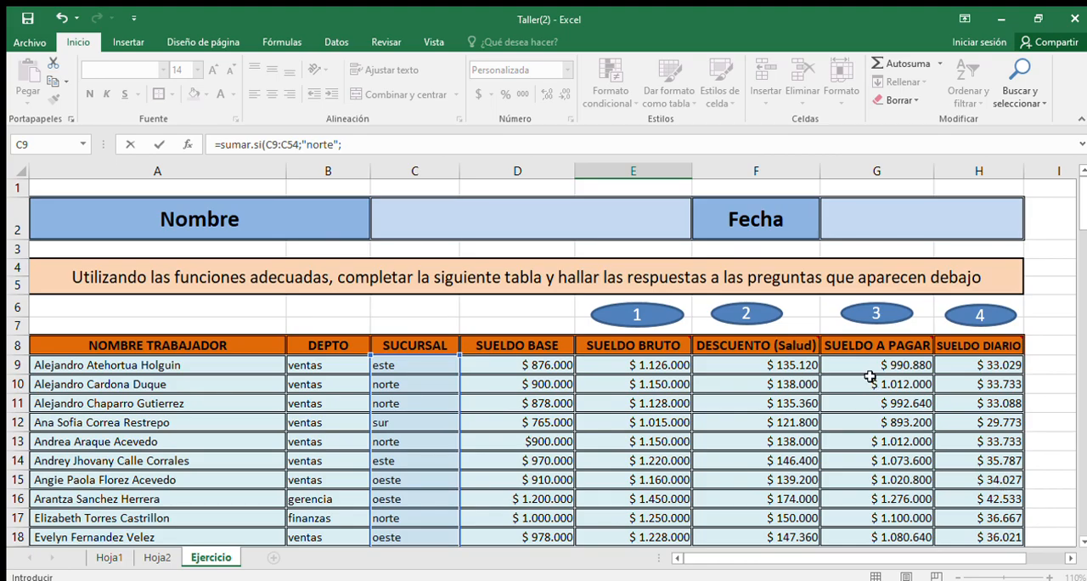
pyautogui.moveTo(872, 360); pyautogui.dragTo(861, 496)
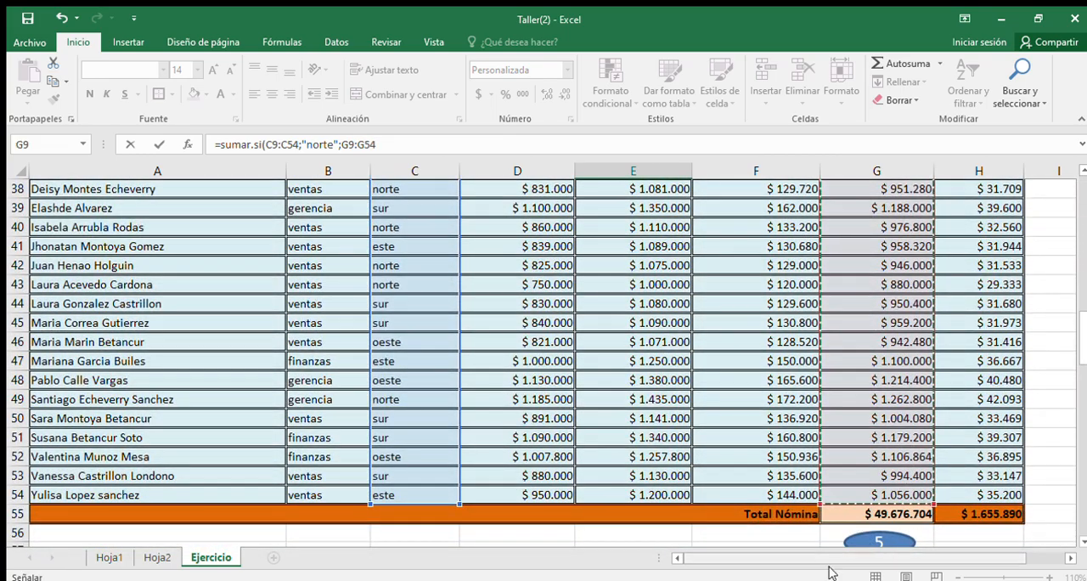
pyautogui.scroll(-10, 624, 458)
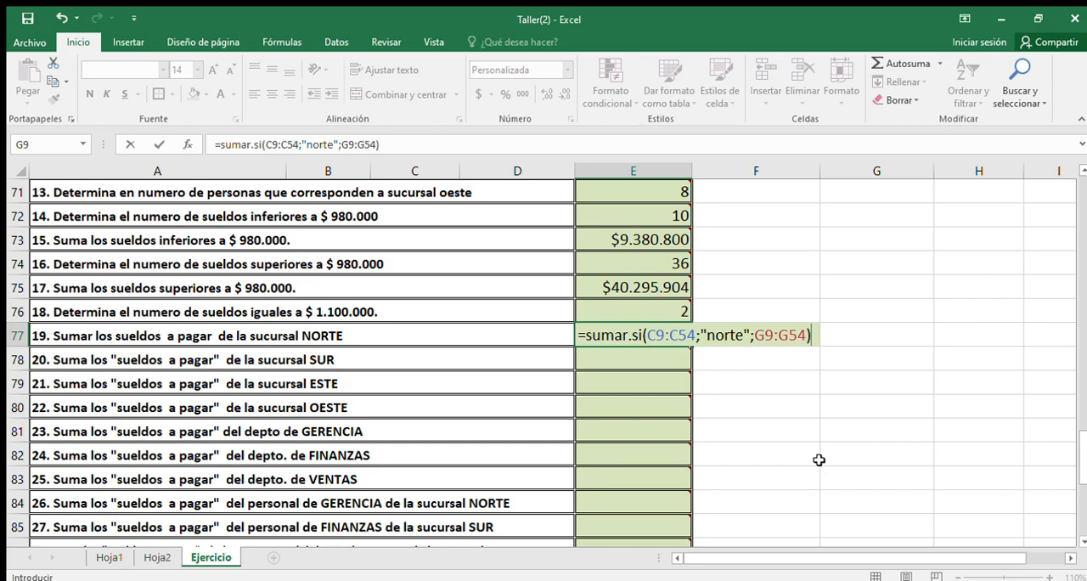
pyautogui.press('Return')
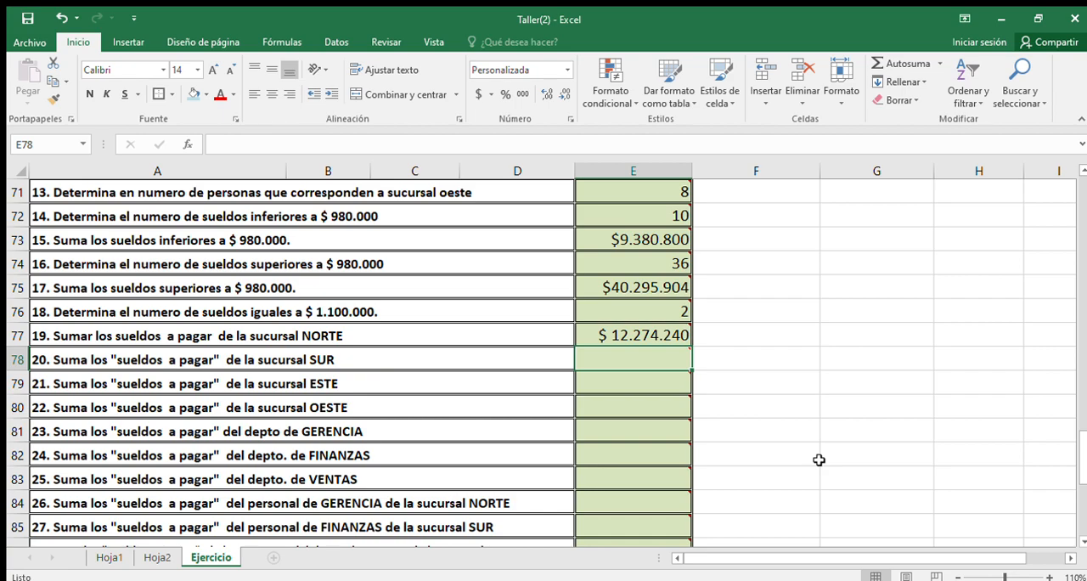
# Step: Start a SUMAR.SI formula in E81 for activity 23, with the DEPTO cells B9:B54 as the criteria range
pyautogui.click(616, 429)
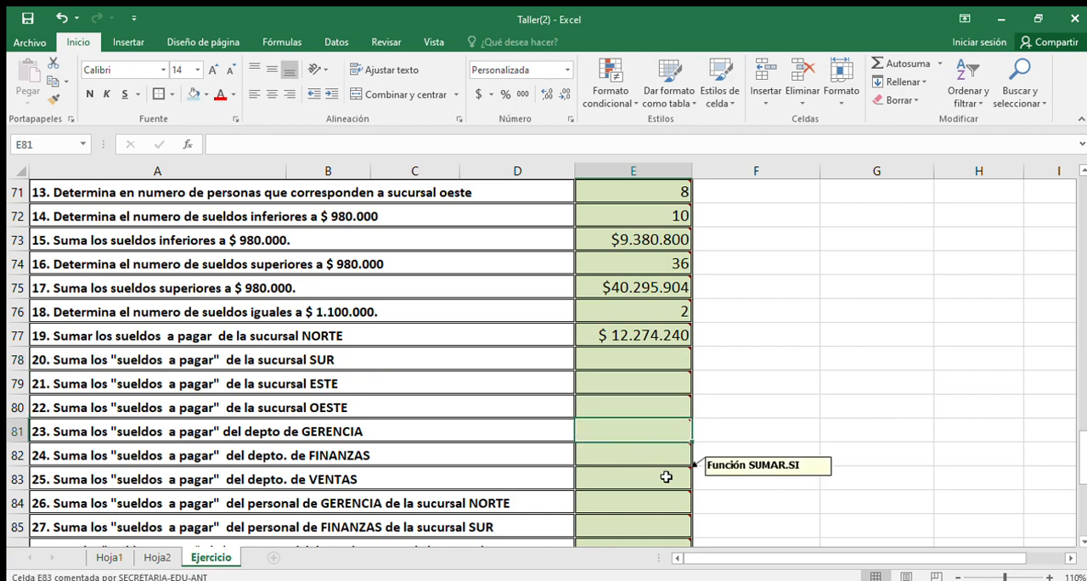
pyautogui.write('=sumar')
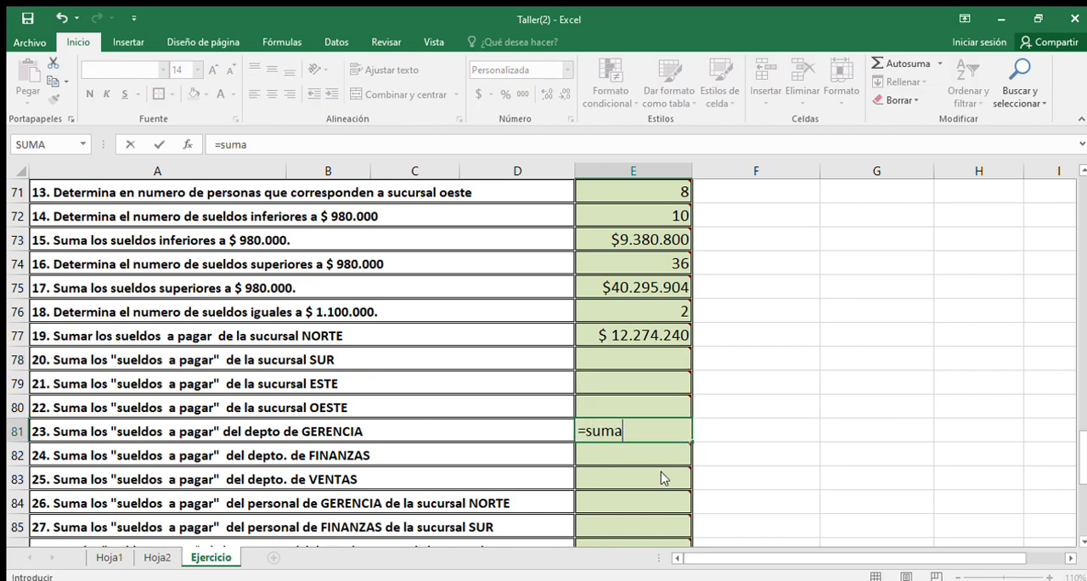
pyautogui.doubleClick(641, 447)
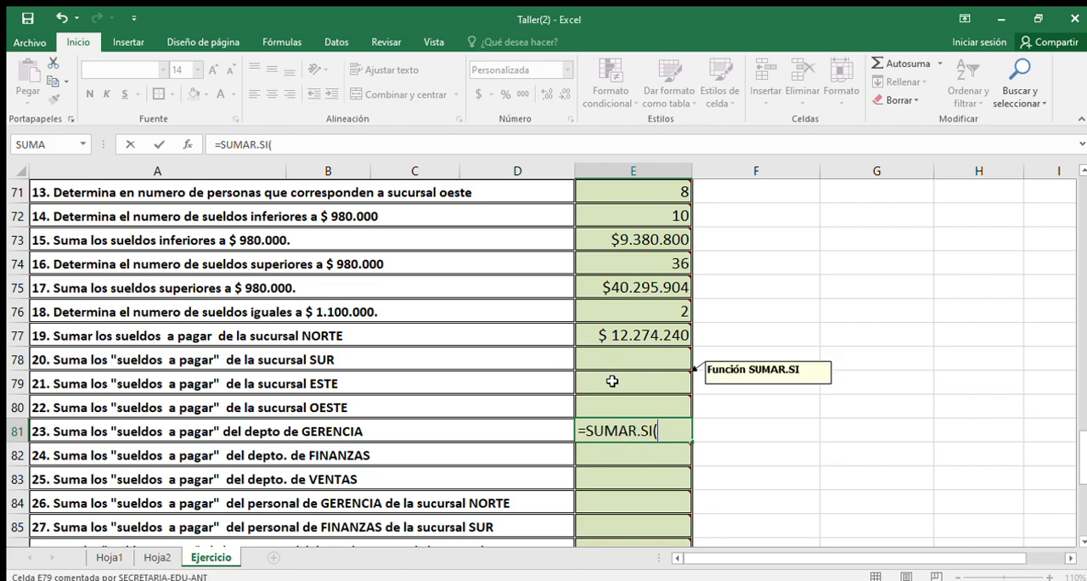
pyautogui.scroll(13, 628, 450)
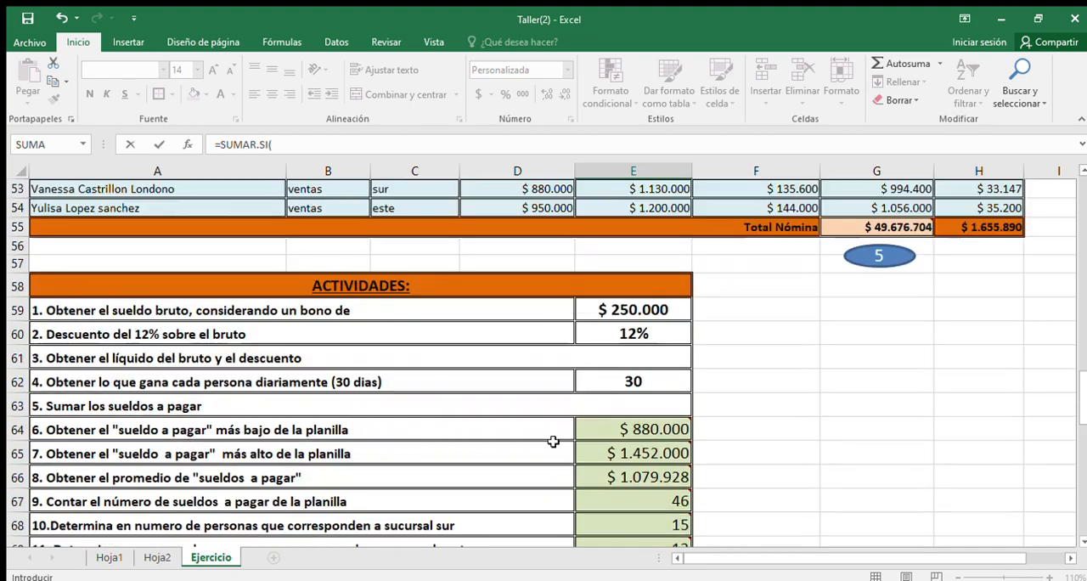
pyautogui.scroll(10, 546, 441)
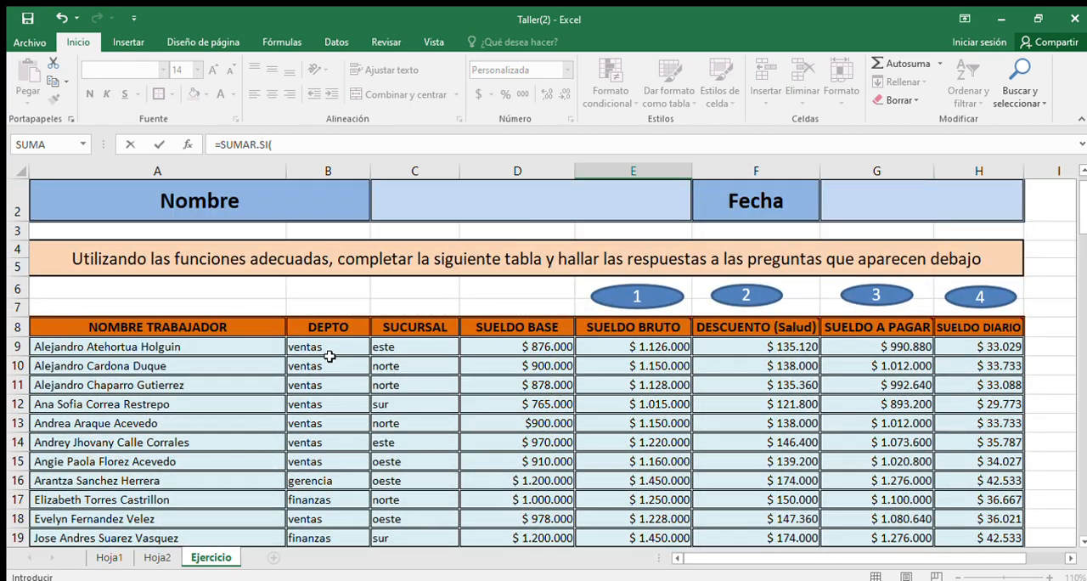
pyautogui.moveTo(330, 357); pyautogui.dragTo(358, 493)
pyautogui.write(';')
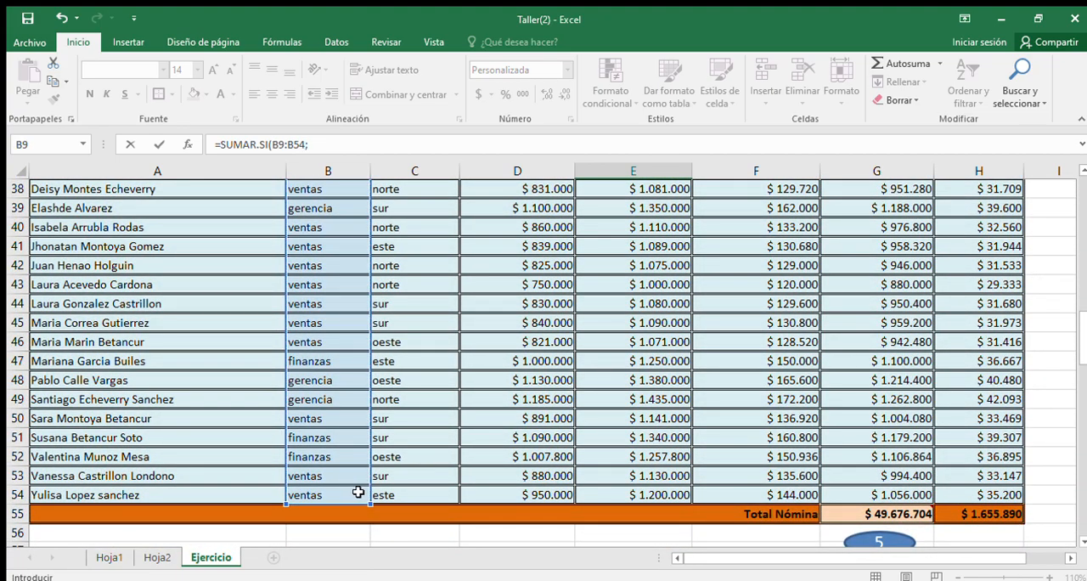
# Step: Add the criterion "gerencia" to the SUMAR.SI formula in E81
pyautogui.scroll(-11, 518, 501)
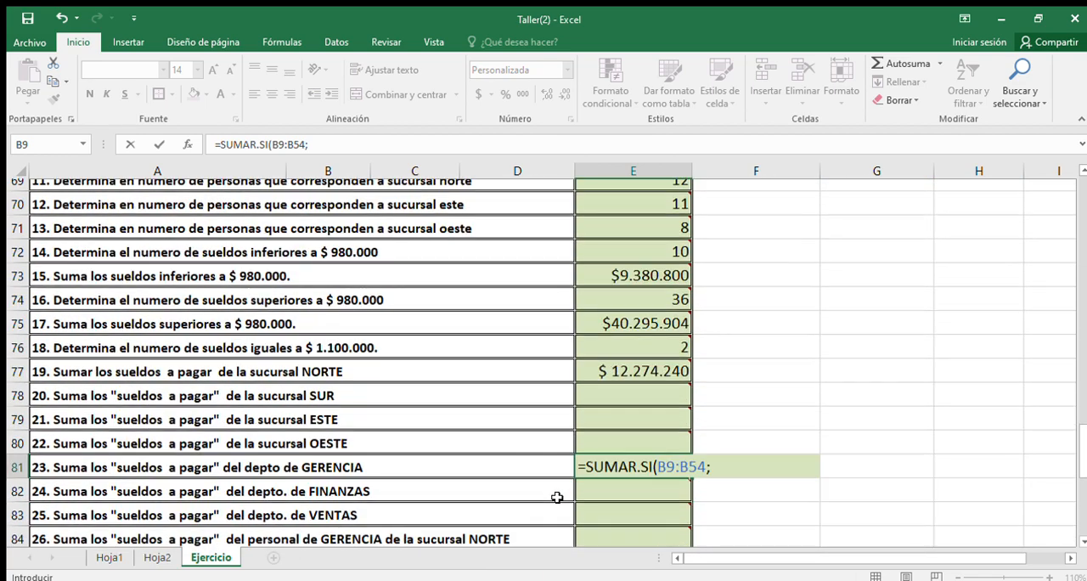
pyautogui.write('"')
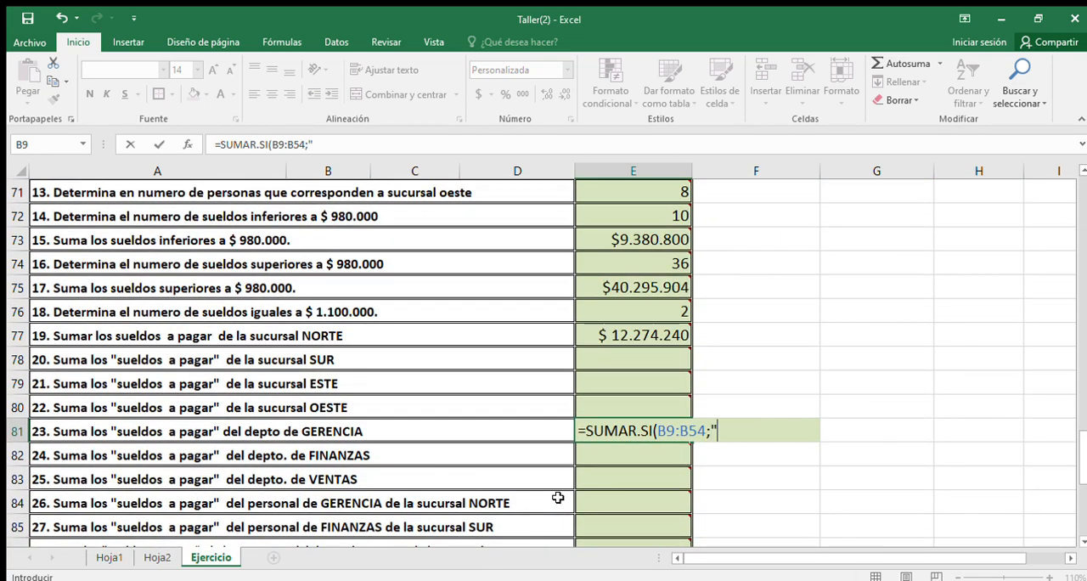
pyautogui.write('gerenc')
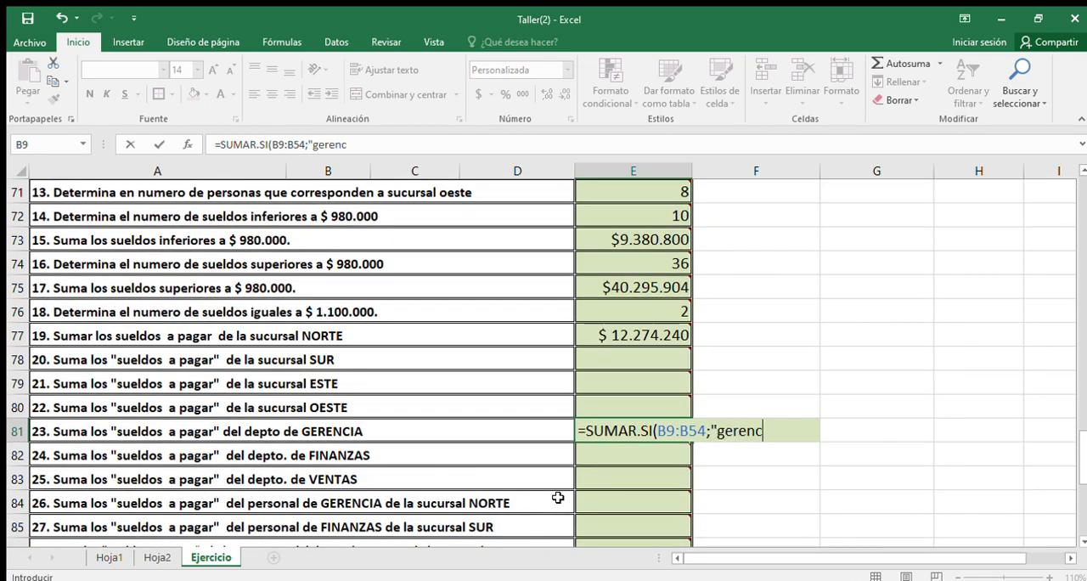
pyautogui.write('ia";')
# Step: Complete the SUMAR.SI formula in E81 with the SUELDO A PAGAR cells G9:G54 as the sum range
pyautogui.scroll(14, 683, 437)
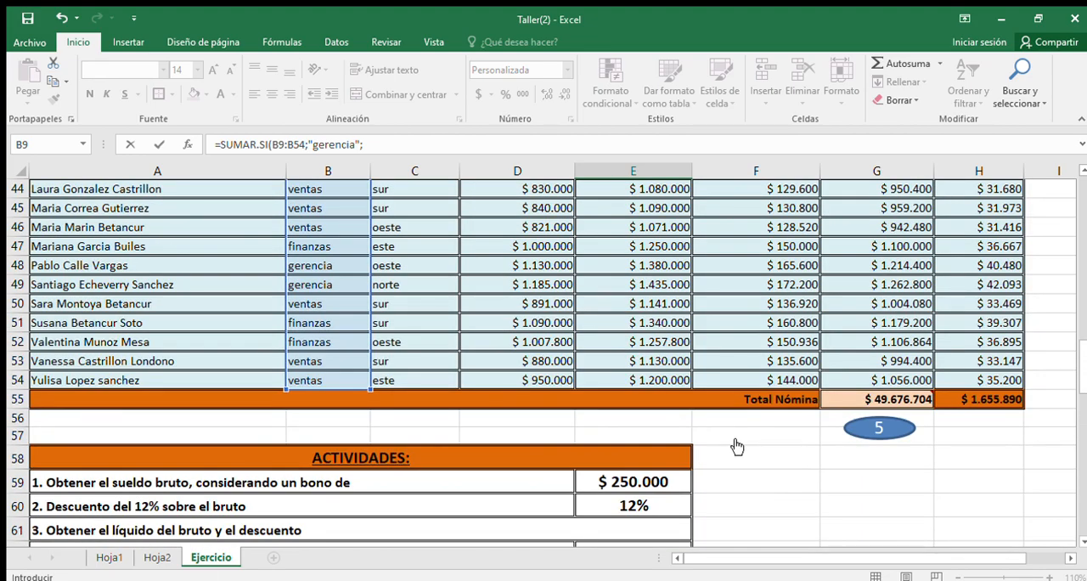
pyautogui.scroll(9, 814, 433)
pyautogui.moveTo(883, 359); pyautogui.dragTo(864, 495)
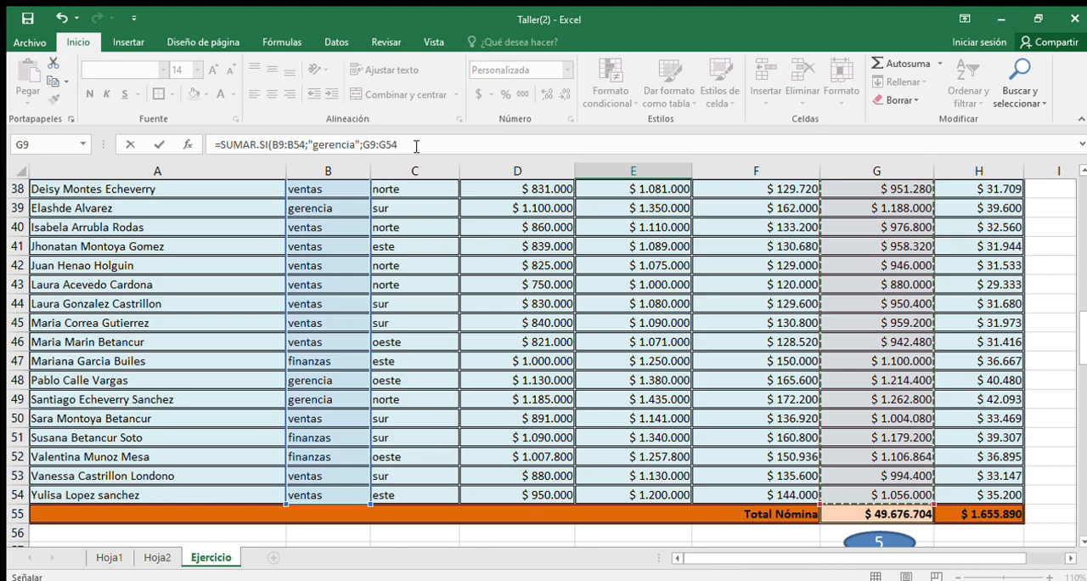
pyautogui.scroll(-11, 427, 236)
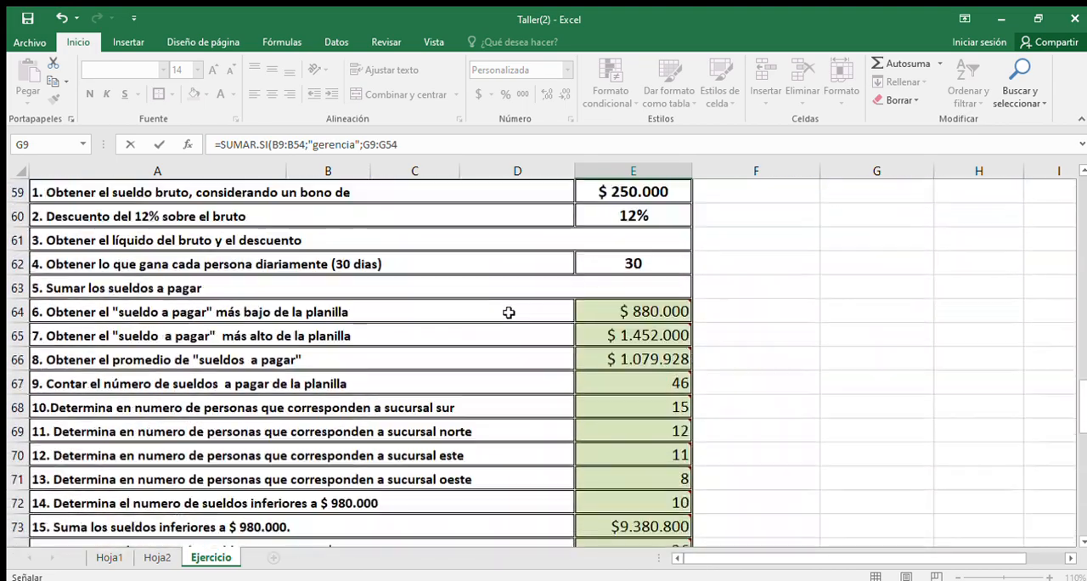
pyautogui.scroll(-1, 575, 335)
pyautogui.write(')')
pyautogui.press('Return')
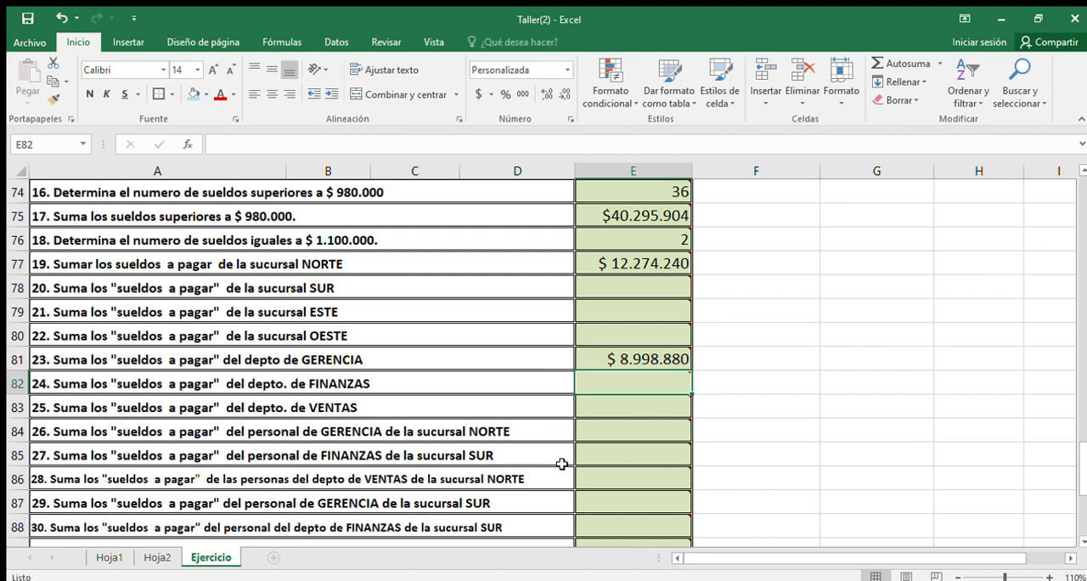
# Step: Start a SUMAR.SI.CONJUNTO formula in E84 to answer activity 26 on GERENCIA staff of the NORTE branch
pyautogui.click(609, 435)
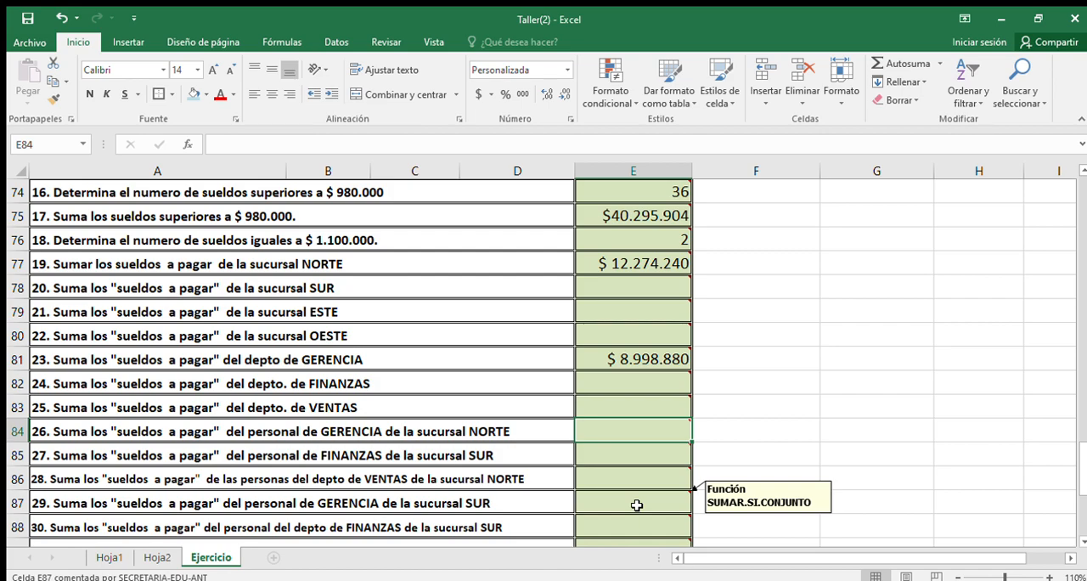
pyautogui.click(358, 433)
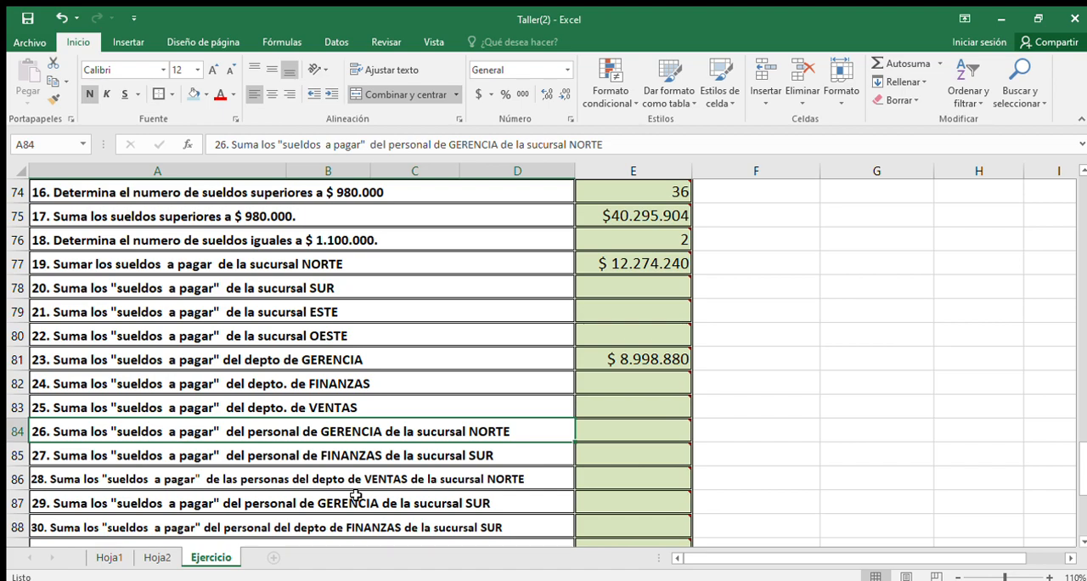
pyautogui.click(623, 433)
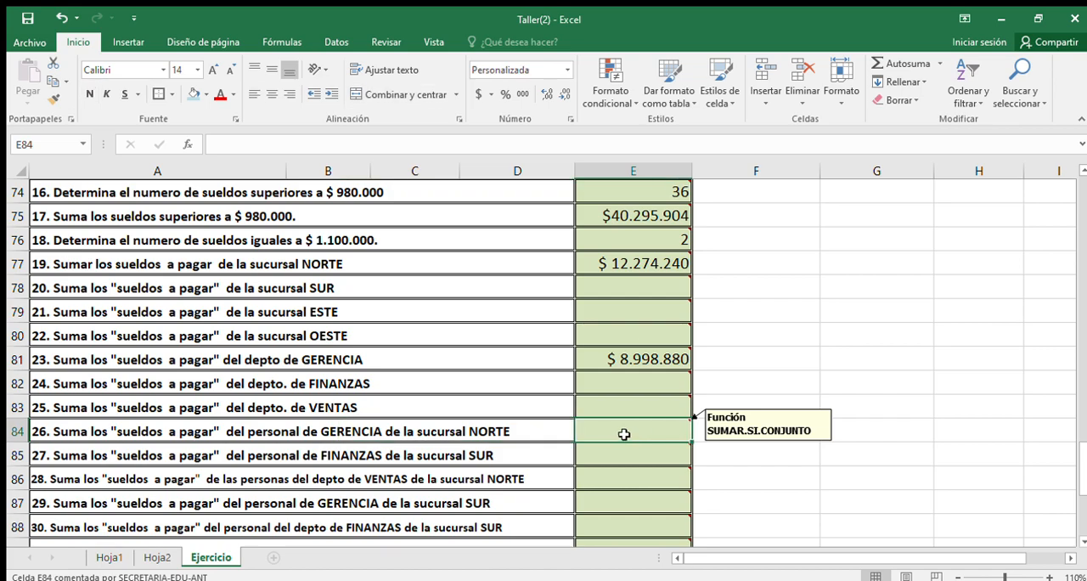
pyautogui.write('=')
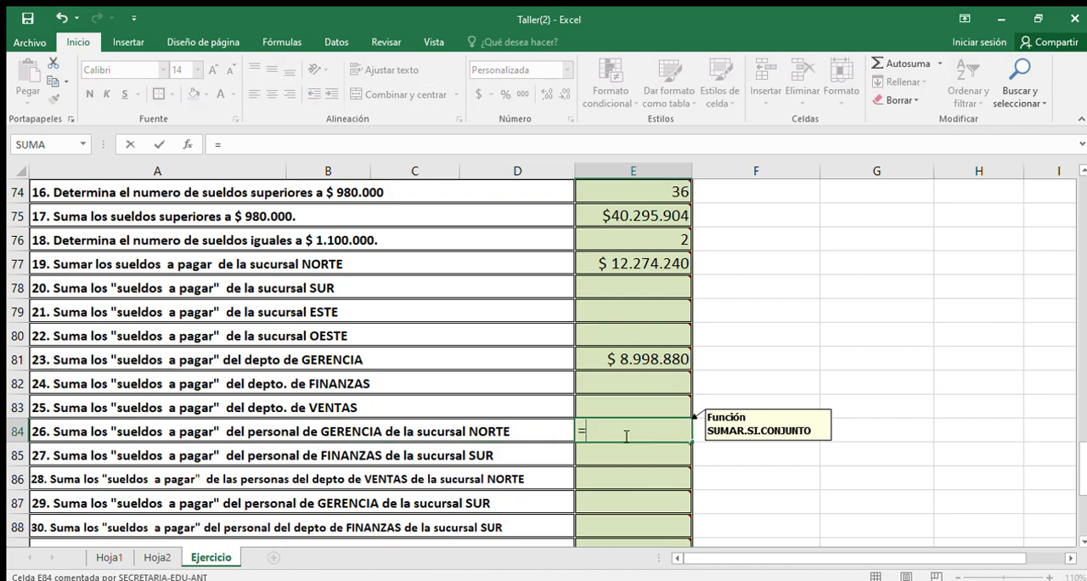
pyautogui.write('sum')
pyautogui.doubleClick(680, 519)
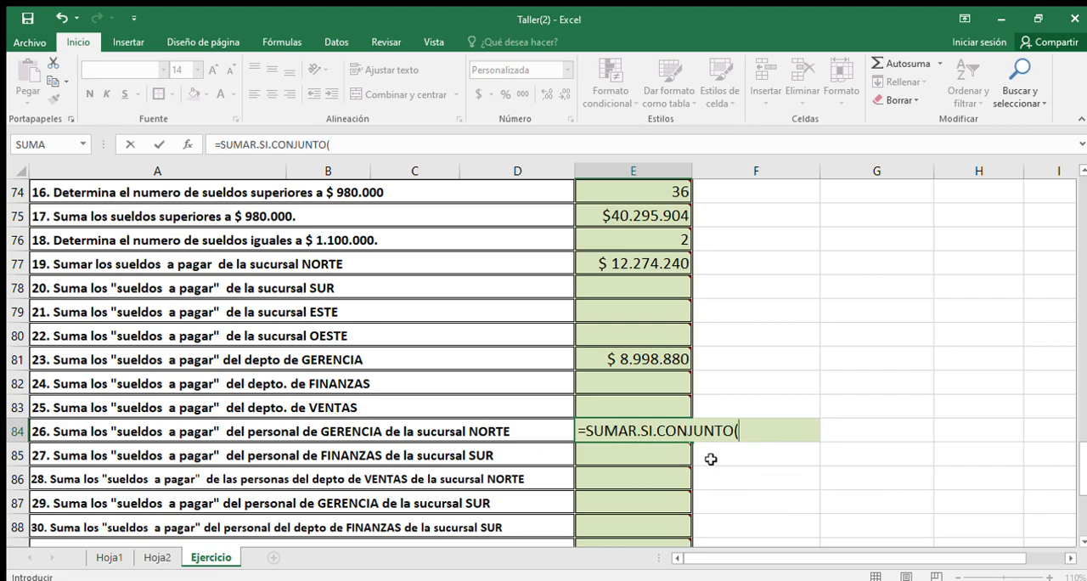
# Step: Set the SUELDO A PAGAR cells G9:G54 as the sum range of the SUMAR.SI.CONJUNTO formula in E84
pyautogui.moveTo(648, 356)
pyautogui.scroll(4, 767, 392)
pyautogui.scroll(18, 766, 393)
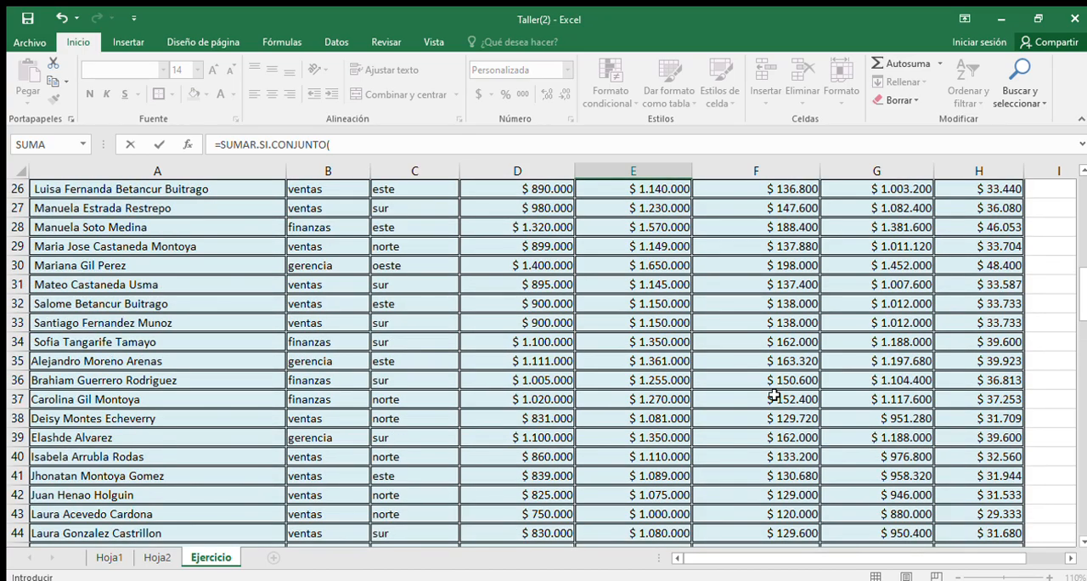
pyautogui.moveTo(885, 208); pyautogui.dragTo(878, 496)
pyautogui.scroll(-12, 734, 474)
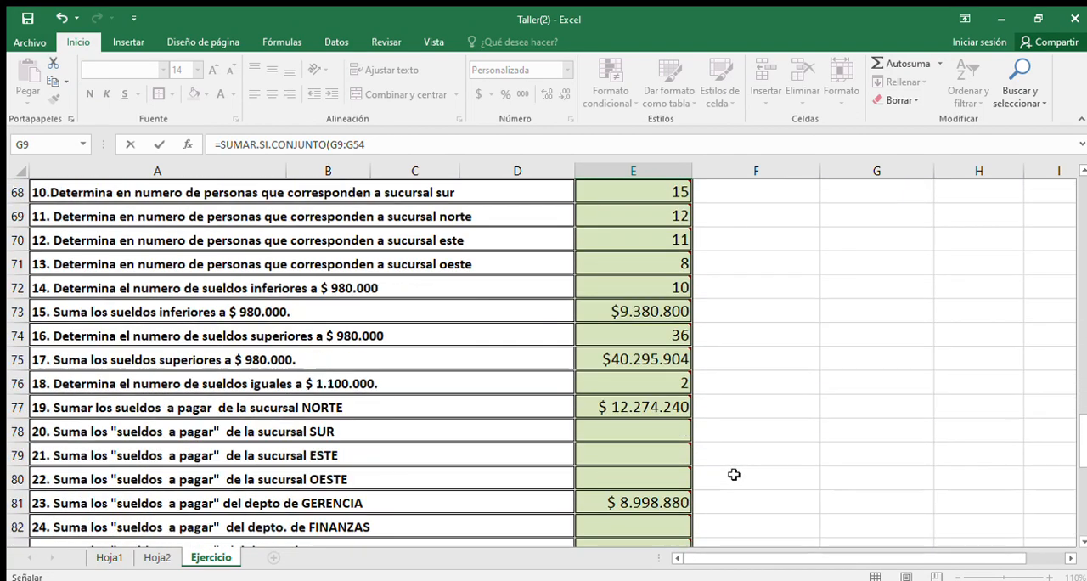
pyautogui.scroll(-1, 733, 473)
pyautogui.write(';')
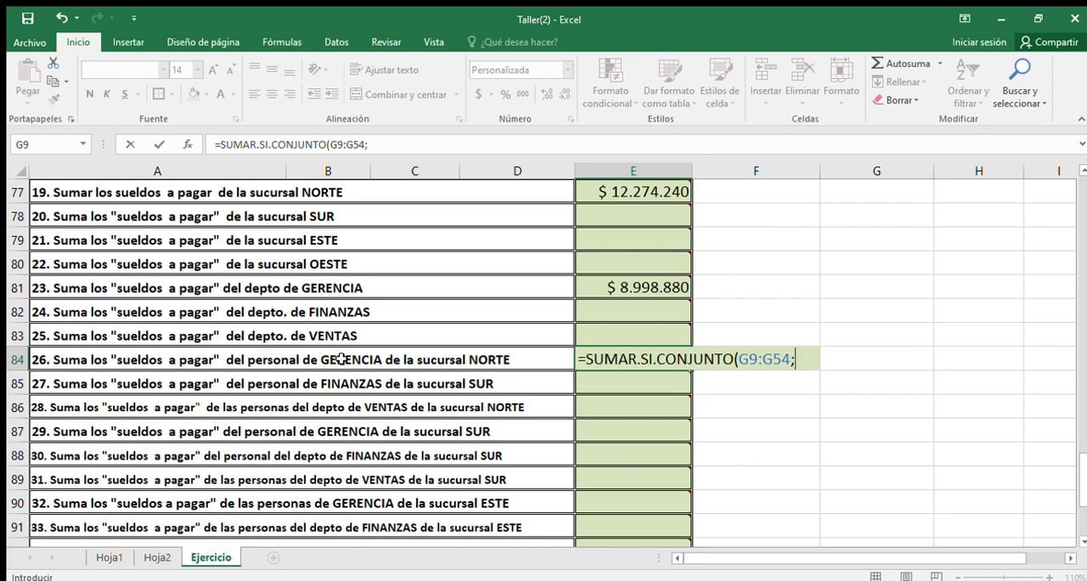
# Step: Add the DEPTO range B9:B54 with the criterion "gerencia" as the first condition of the formula in E84
pyautogui.scroll(3, 373, 358)
pyautogui.scroll(15, 373, 359)
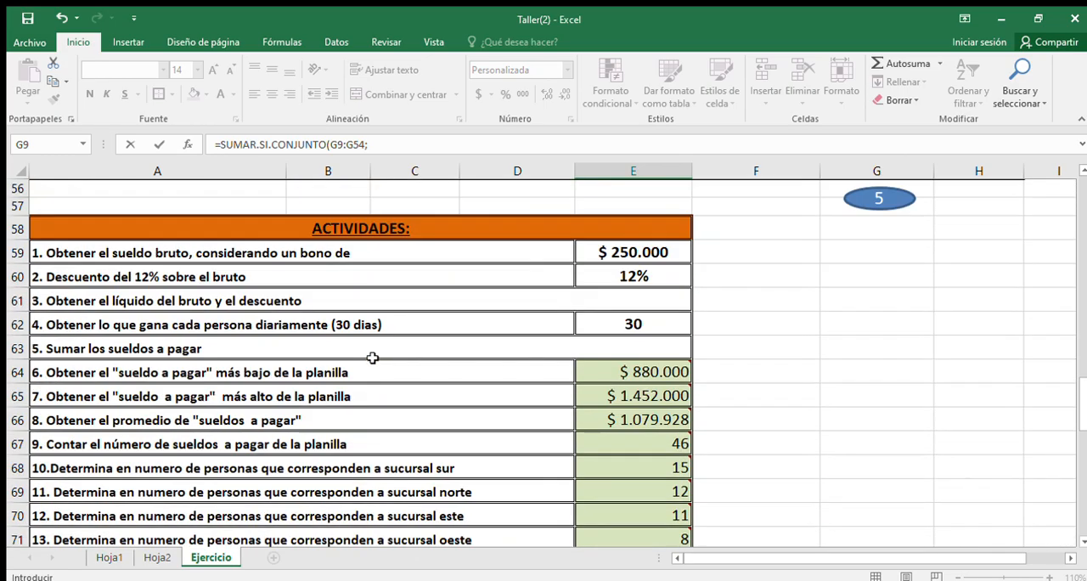
pyautogui.scroll(7, 372, 358)
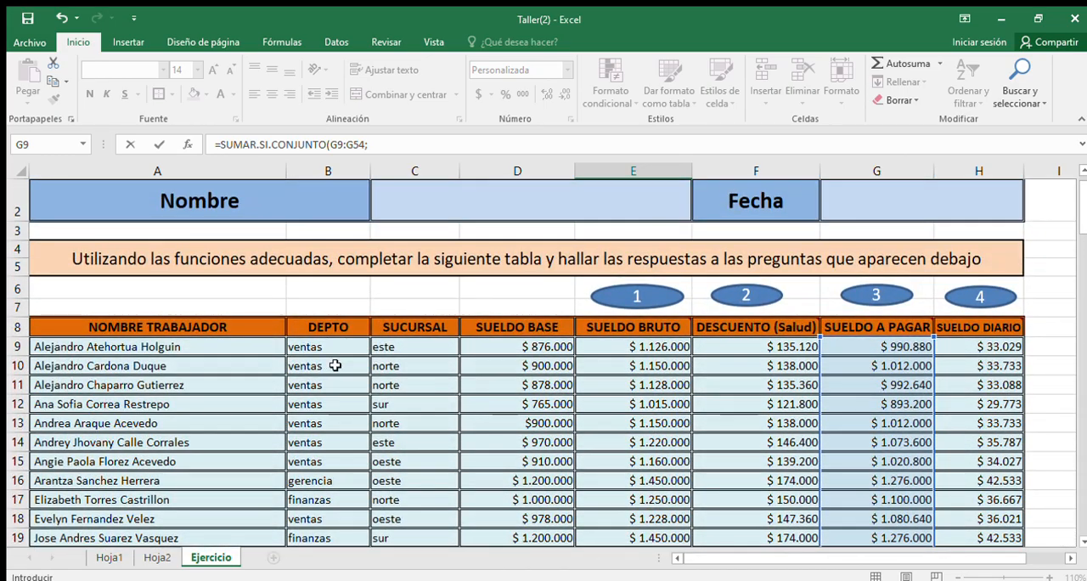
pyautogui.moveTo(336, 346); pyautogui.dragTo(336, 495)
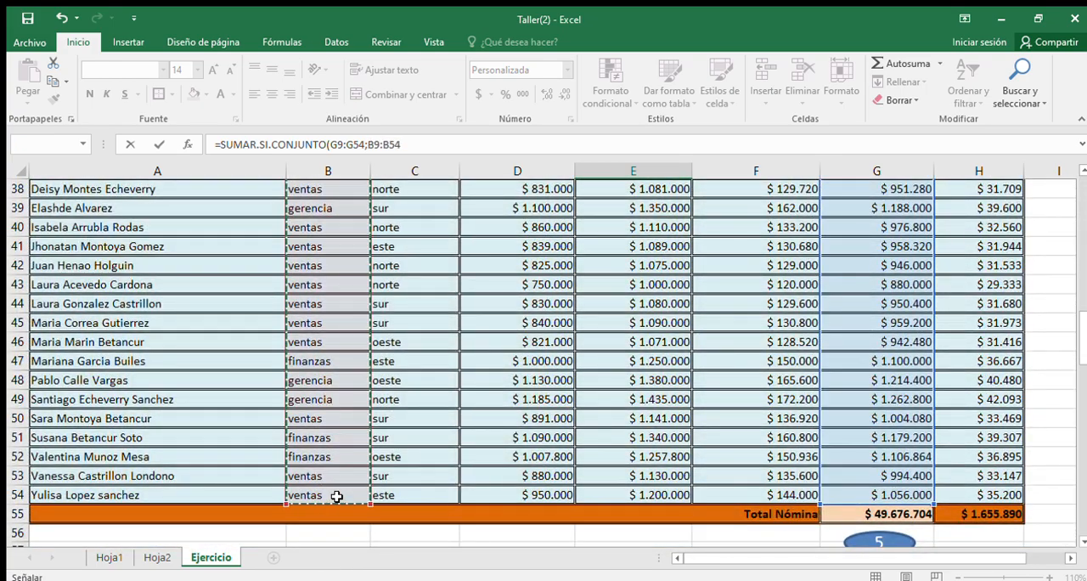
pyautogui.write(';')
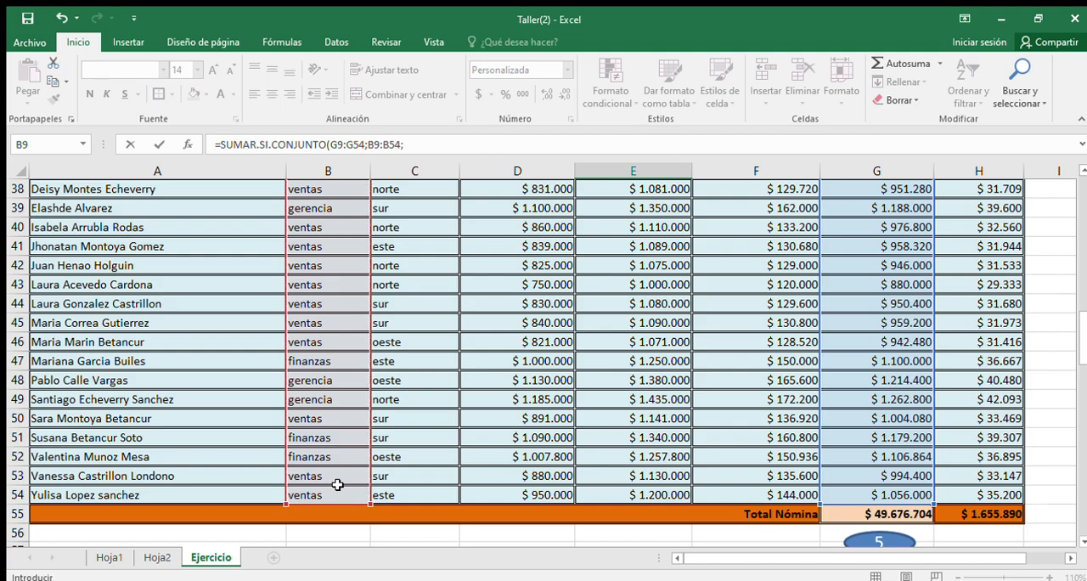
pyautogui.scroll(-13, 543, 519)
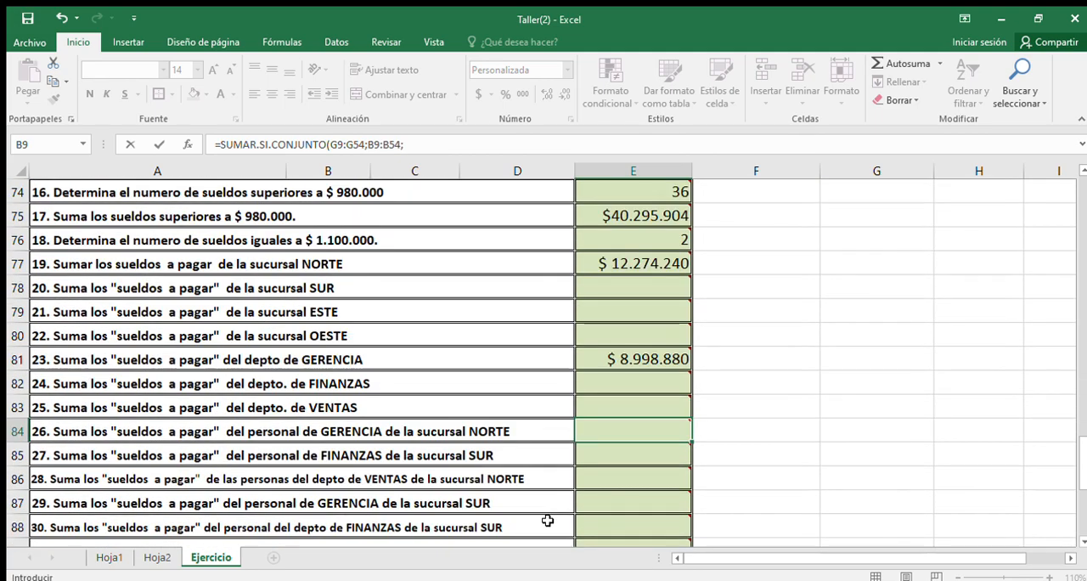
pyautogui.write('"')
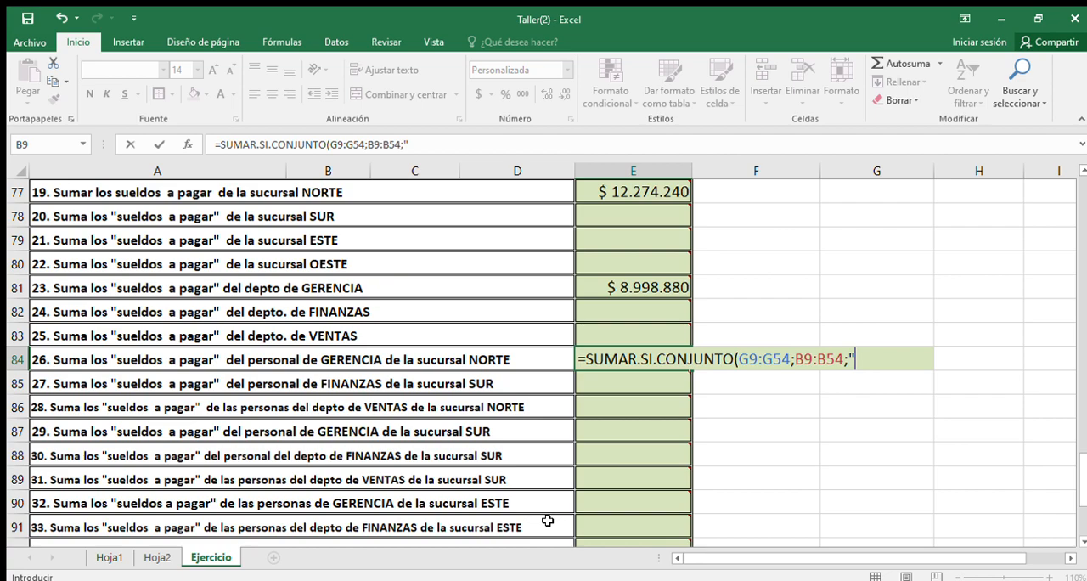
pyautogui.write('gerencia";')
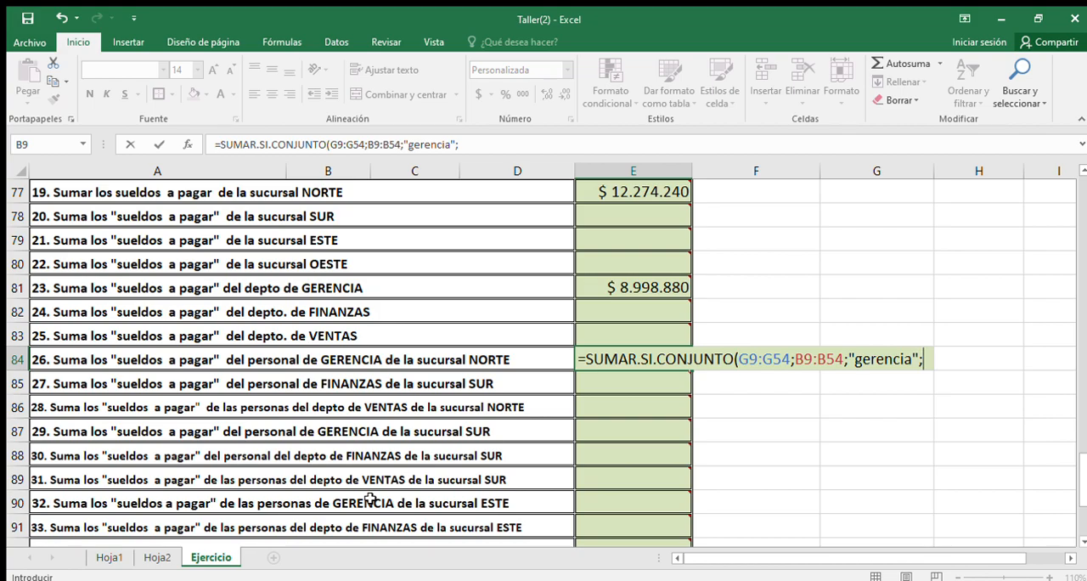
# Step: Complete the formula in E84 with the SUCURSAL range C9:C54 and the criterion "Norte" as the second condition
pyautogui.scroll(17, 370, 499)
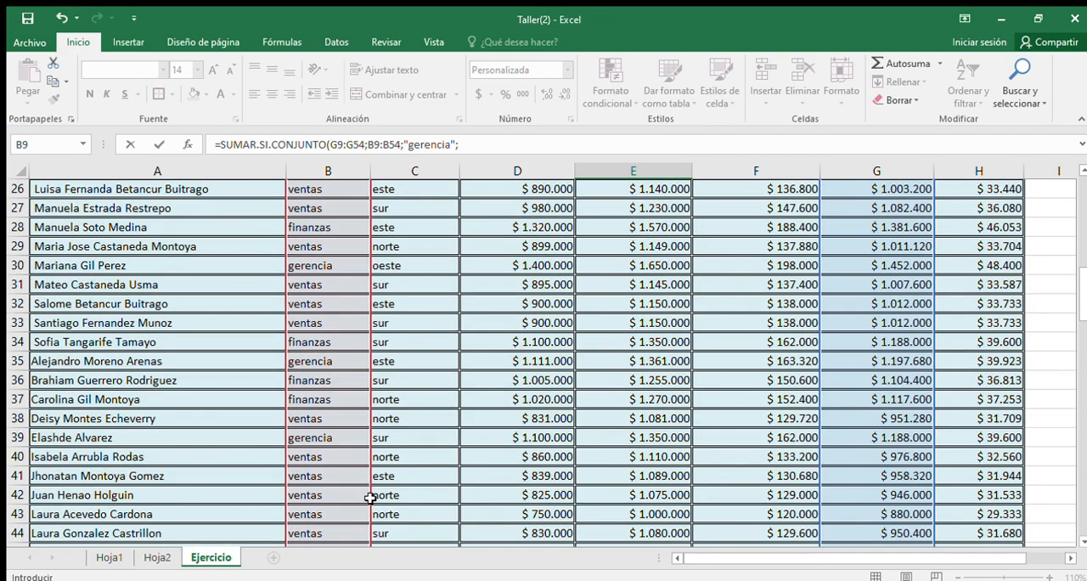
pyautogui.scroll(7, 370, 499)
pyautogui.moveTo(432, 272); pyautogui.dragTo(404, 492)
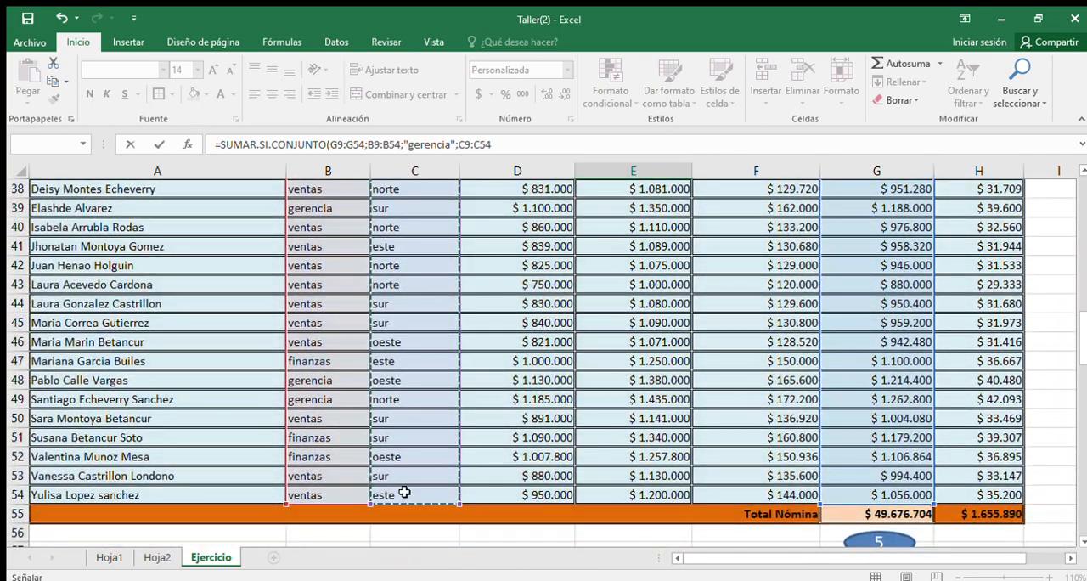
pyautogui.write(';')
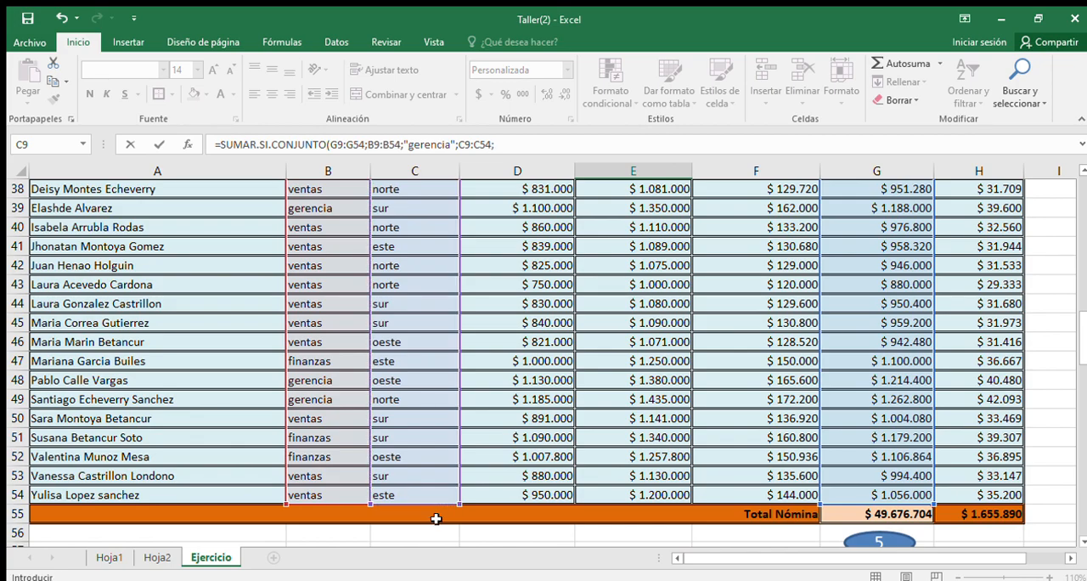
pyautogui.scroll(-13, 767, 386)
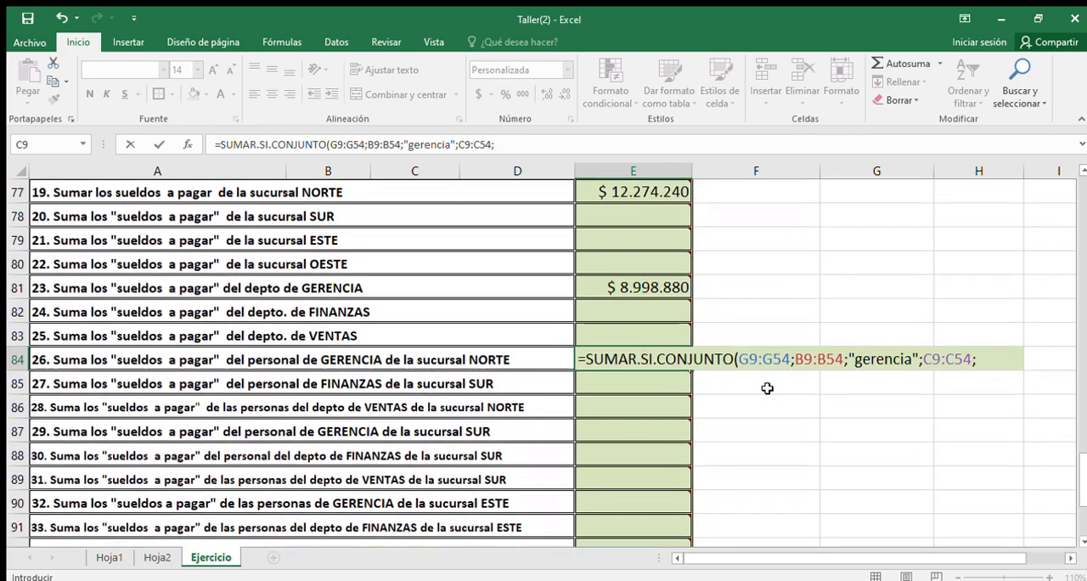
pyautogui.write('"')
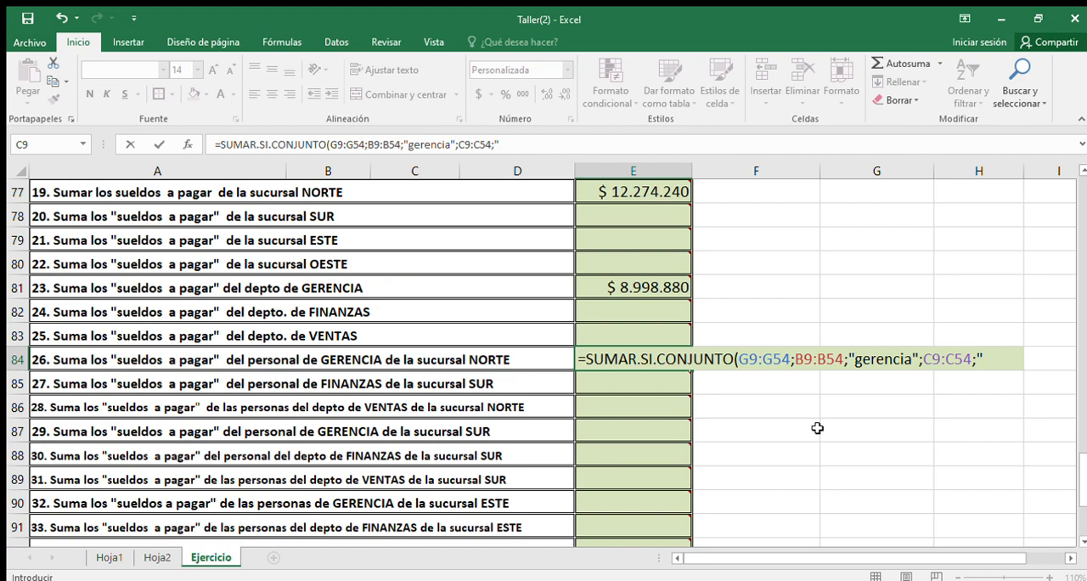
pyautogui.write('Norte"')
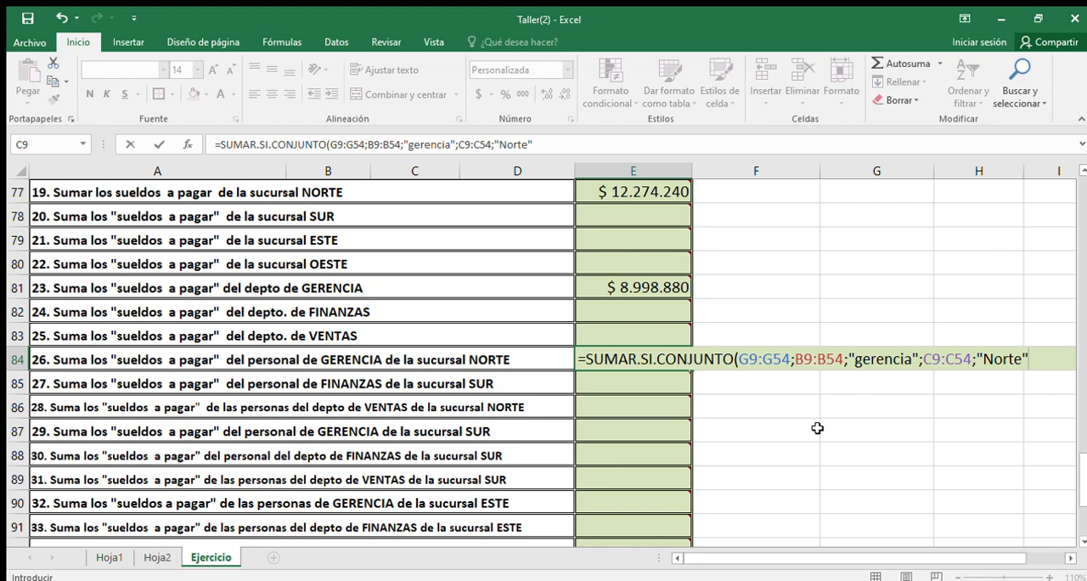
pyautogui.write(')')
pyautogui.press('Return')
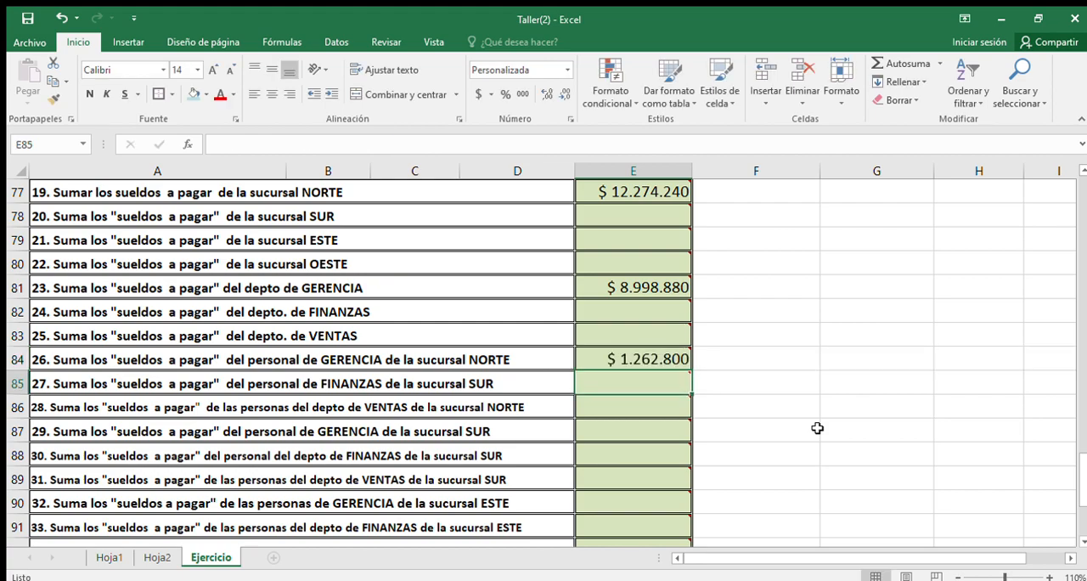
# Step: Review the SUMAR.SI.CONJUNTO formula in E84 and the unanswered activity cells below it
pyautogui.click(628, 359)
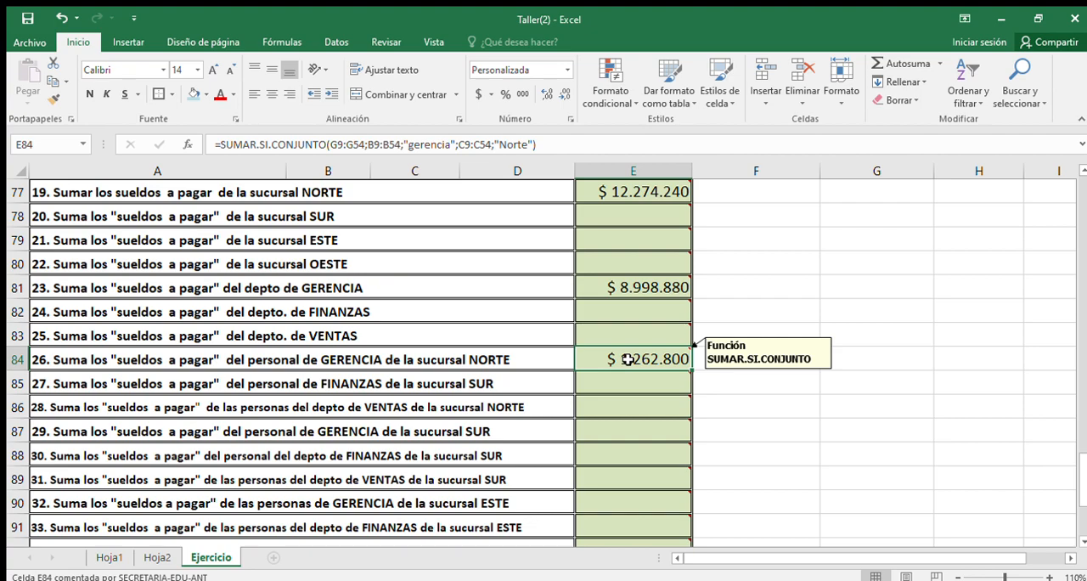
pyautogui.moveTo(623, 388); pyautogui.dragTo(616, 515)
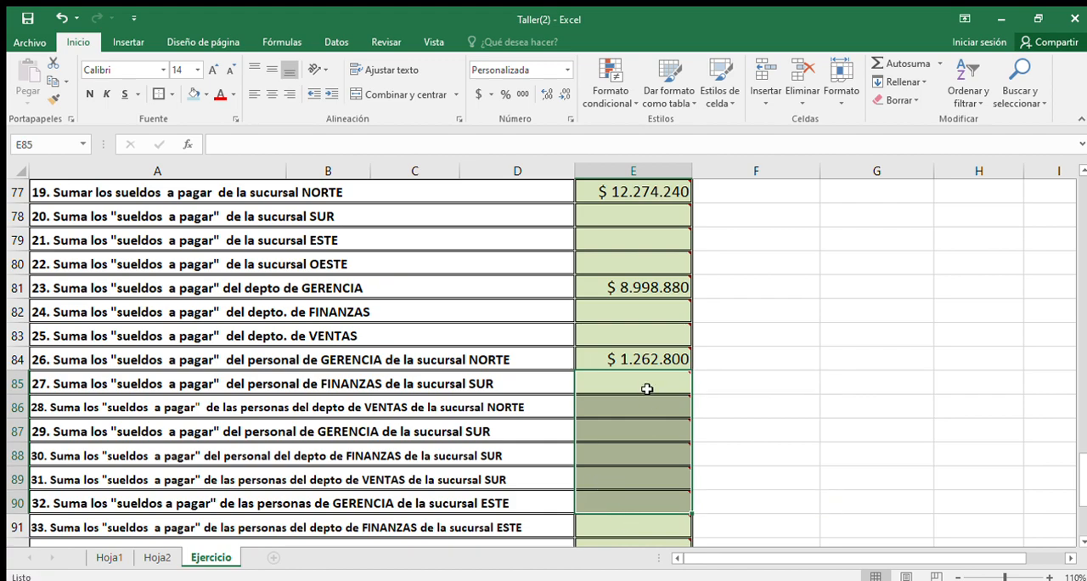
pyautogui.click(645, 361)
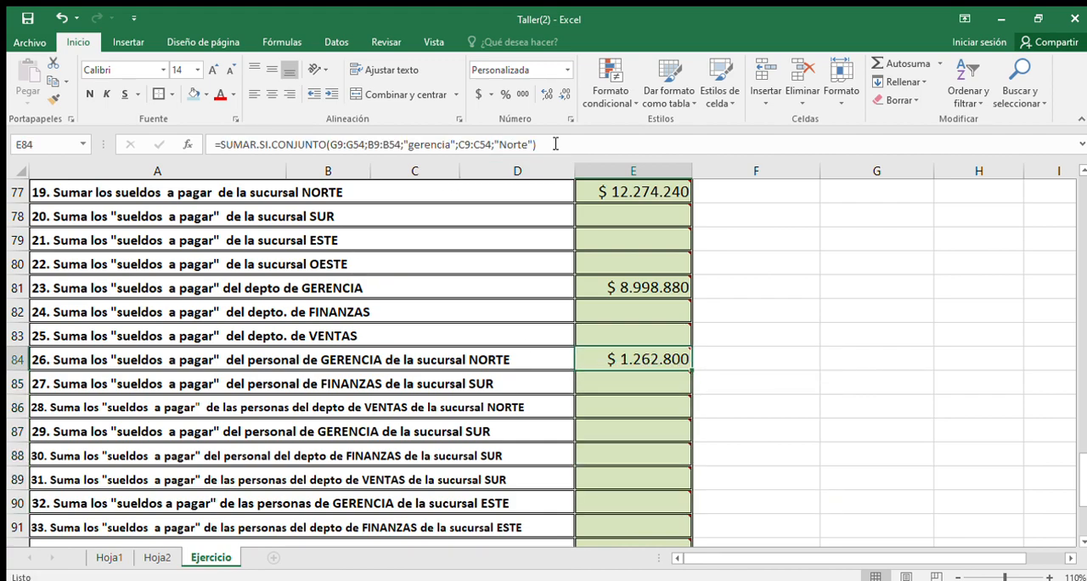
pyautogui.click(634, 379)
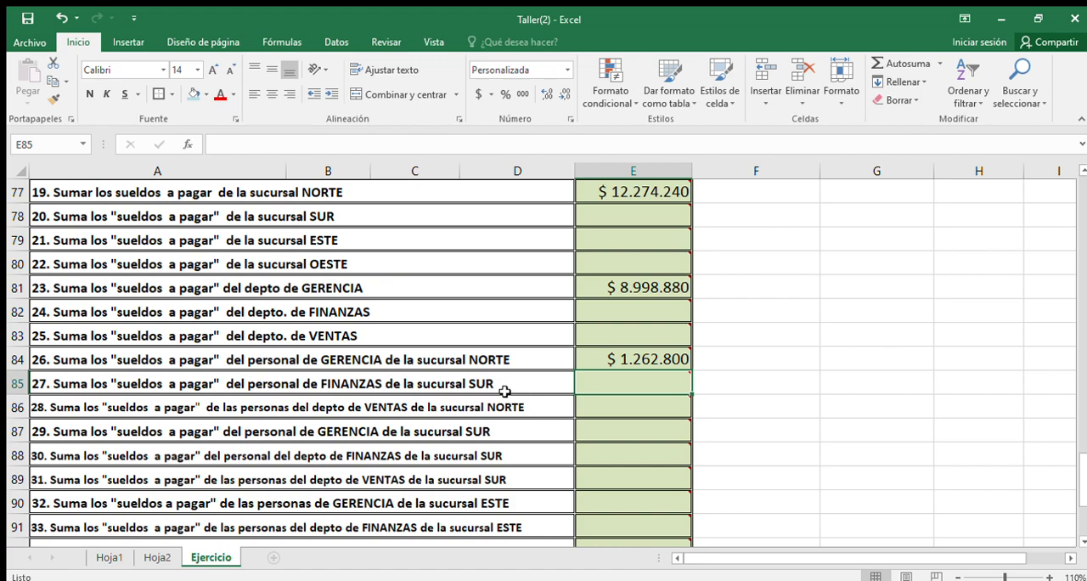
pyautogui.moveTo(637, 365)
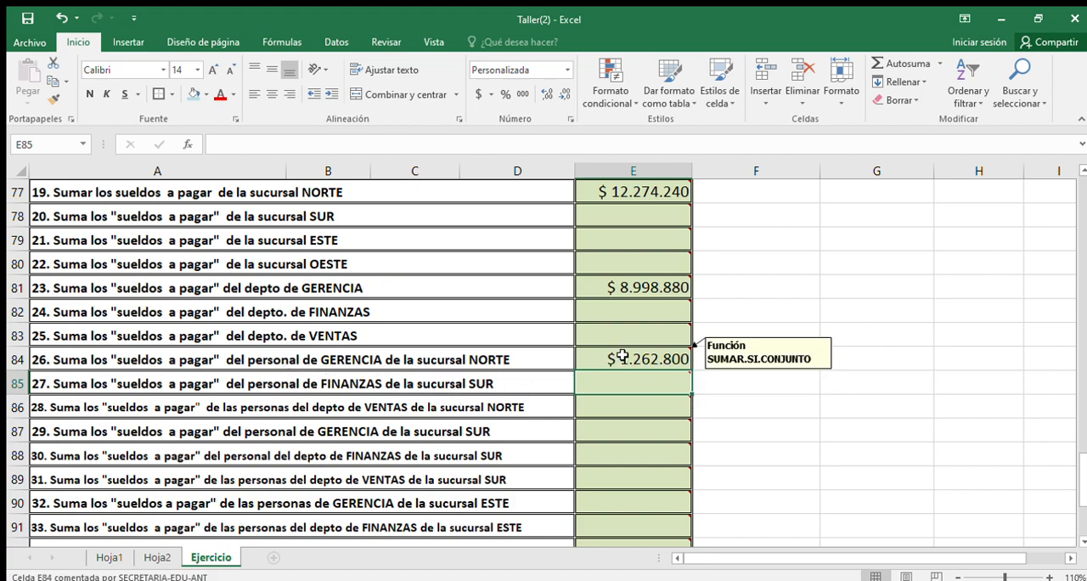
pyautogui.click(624, 361)
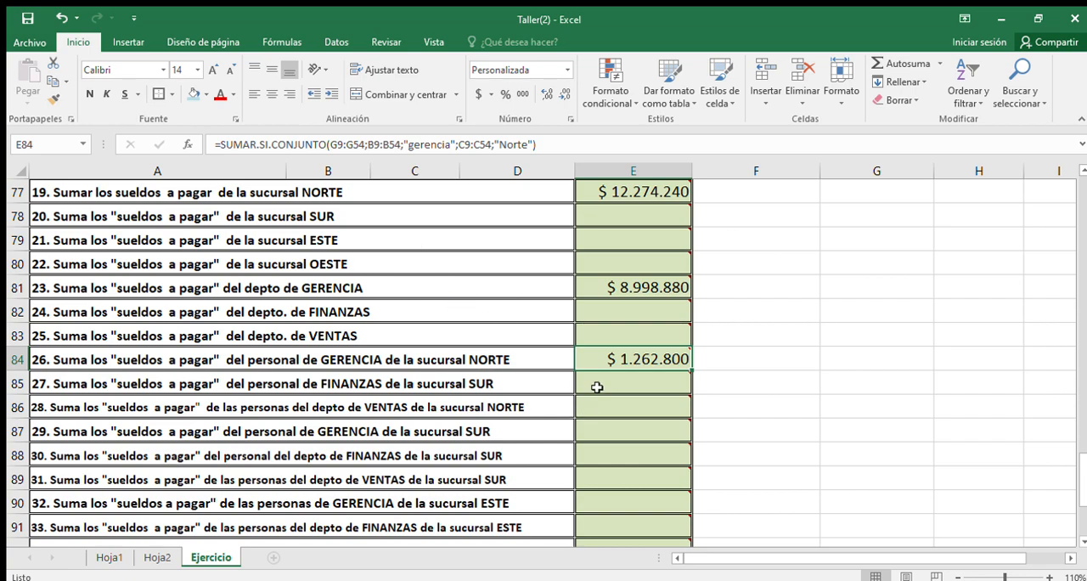
# Step: Start a SUMAR.SI.CONJUNTO formula in E85 with the SUELDO A PAGAR cells G9:G54 as its sum range
pyautogui.click(599, 383)
pyautogui.doubleClick(599, 383)
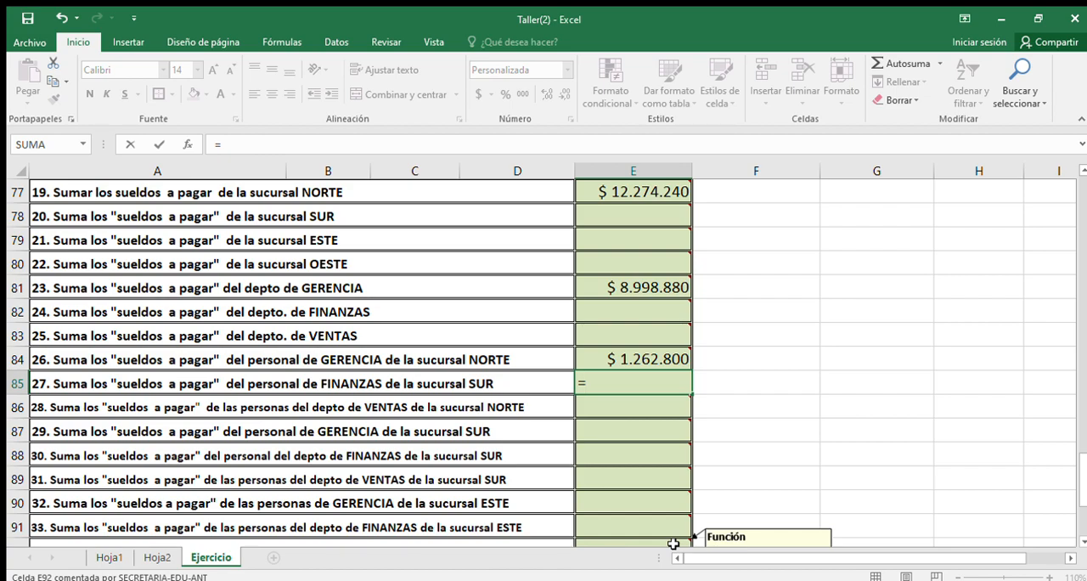
pyautogui.write('s')
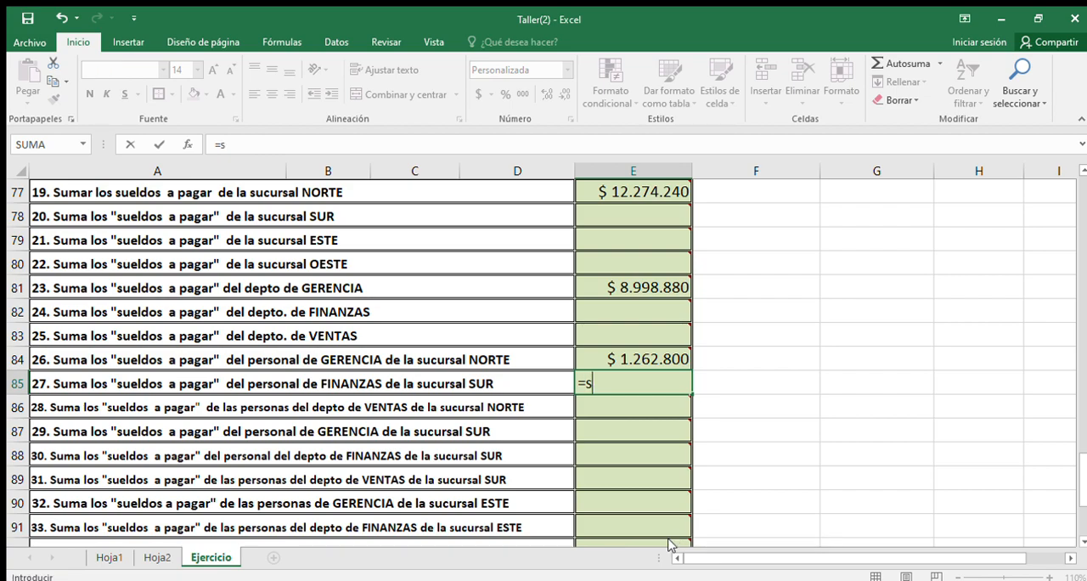
pyautogui.write('um')
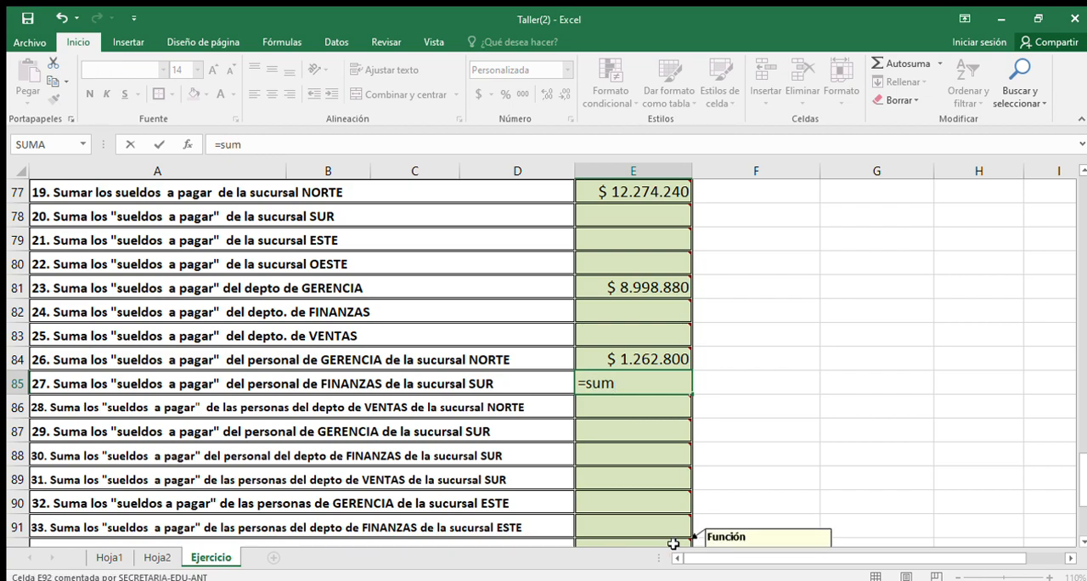
pyautogui.doubleClick(671, 465)
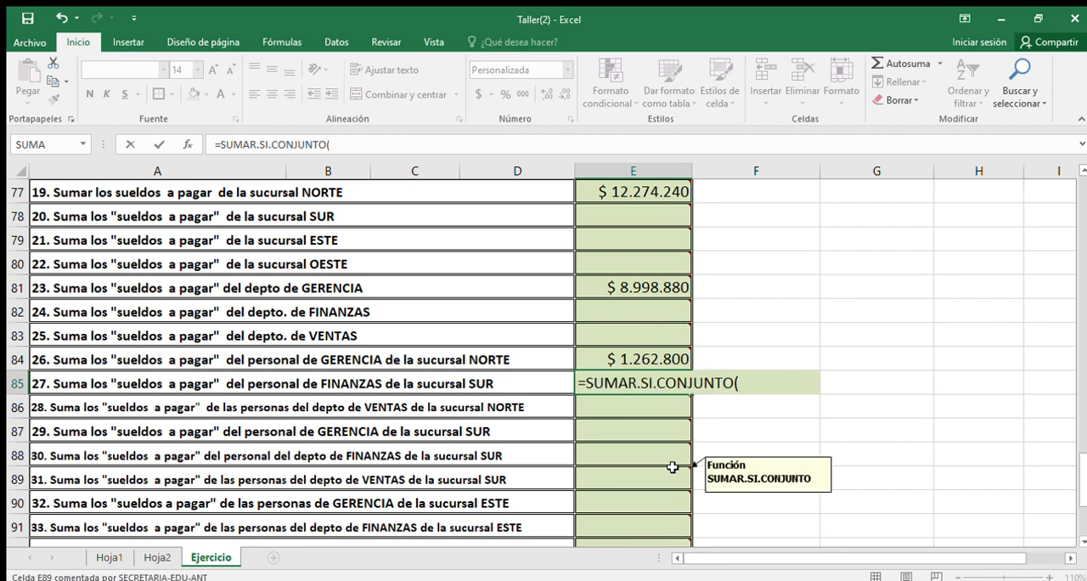
pyautogui.scroll(1, 767, 318)
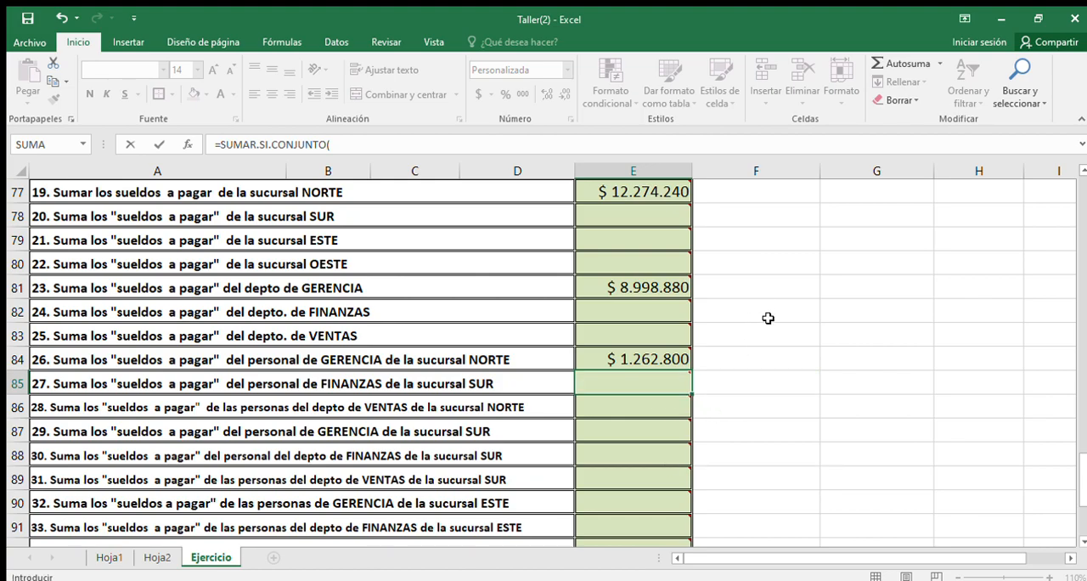
pyautogui.scroll(20, 768, 318)
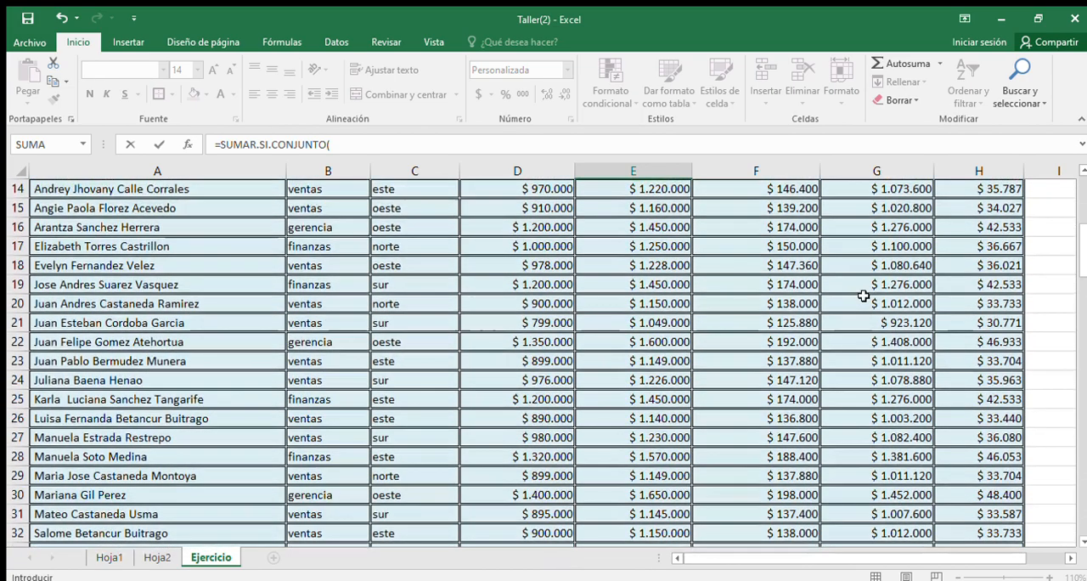
pyautogui.scroll(5, 863, 295)
pyautogui.moveTo(885, 279); pyautogui.dragTo(862, 493)
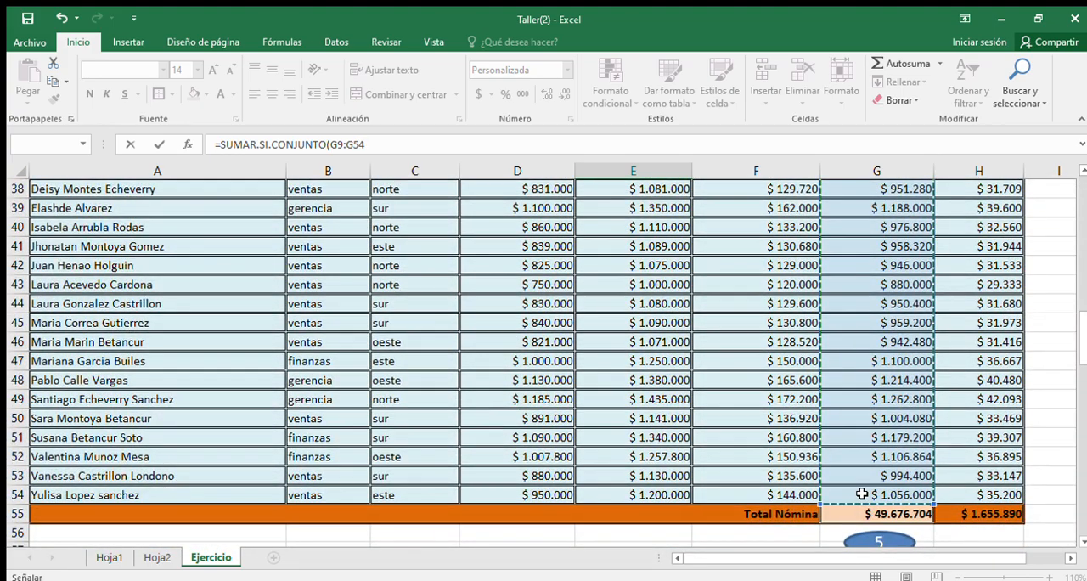
pyautogui.write(';')
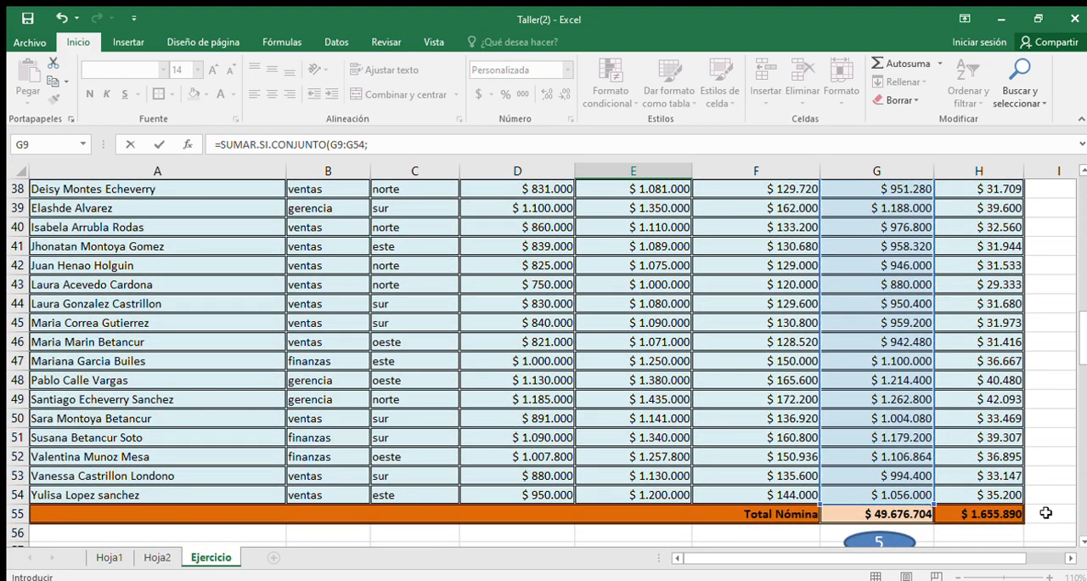
# Step: Add the DEPTO range B9:B54 with the criterion "finanzas" as the first condition of the formula in E85
pyautogui.scroll(-14, 713, 357)
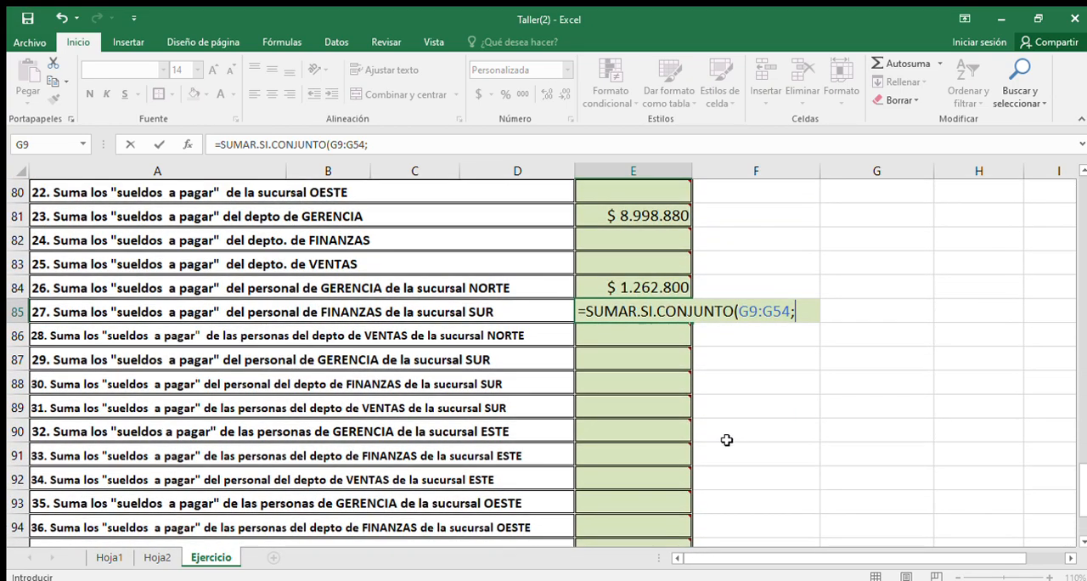
pyautogui.scroll(7, 444, 355)
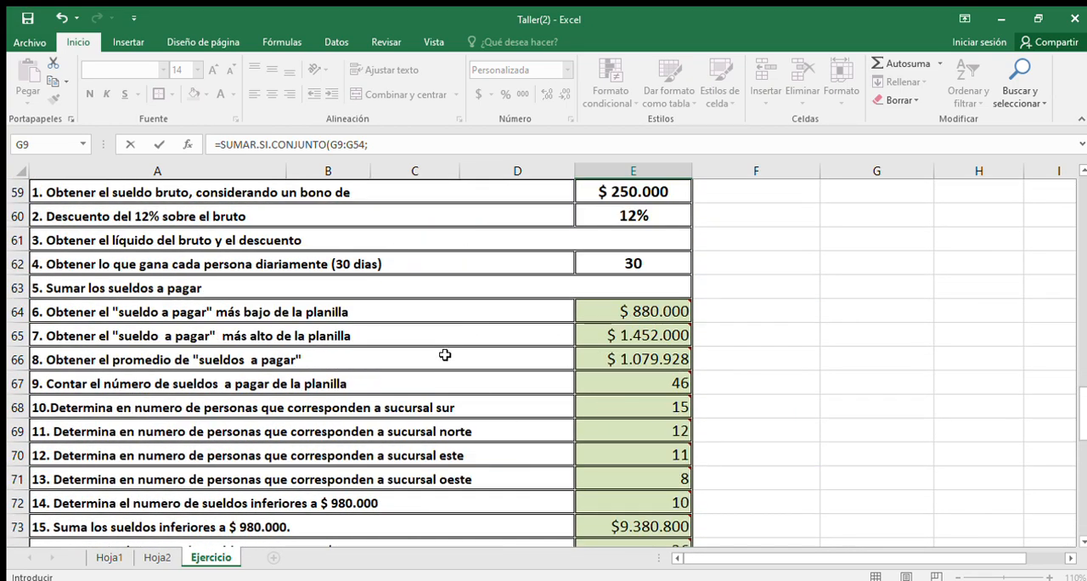
pyautogui.scroll(19, 444, 355)
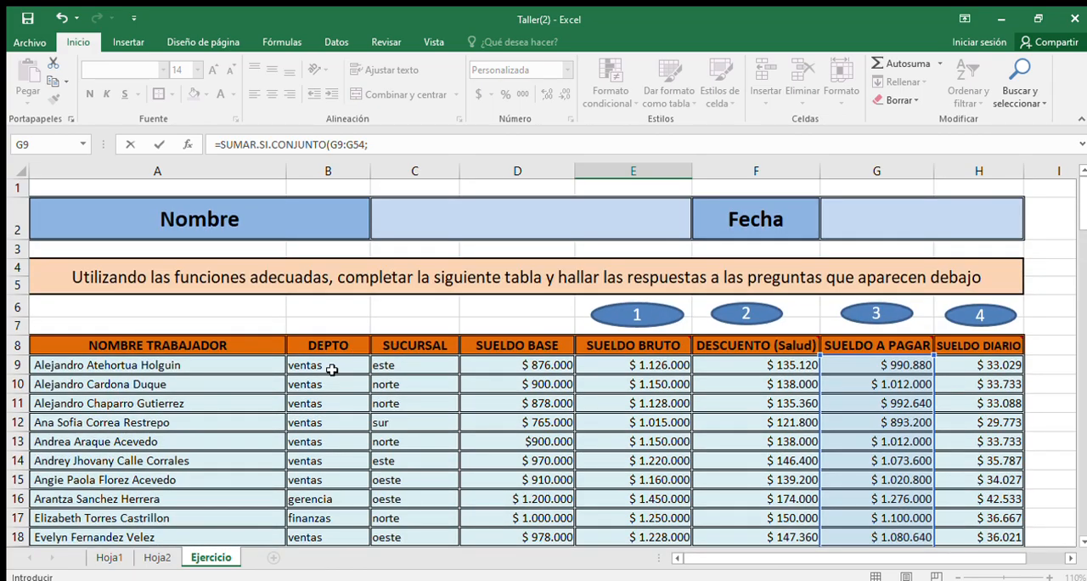
pyautogui.moveTo(331, 370); pyautogui.dragTo(339, 512)
pyautogui.write(';')
pyautogui.scroll(-11, 678, 399)
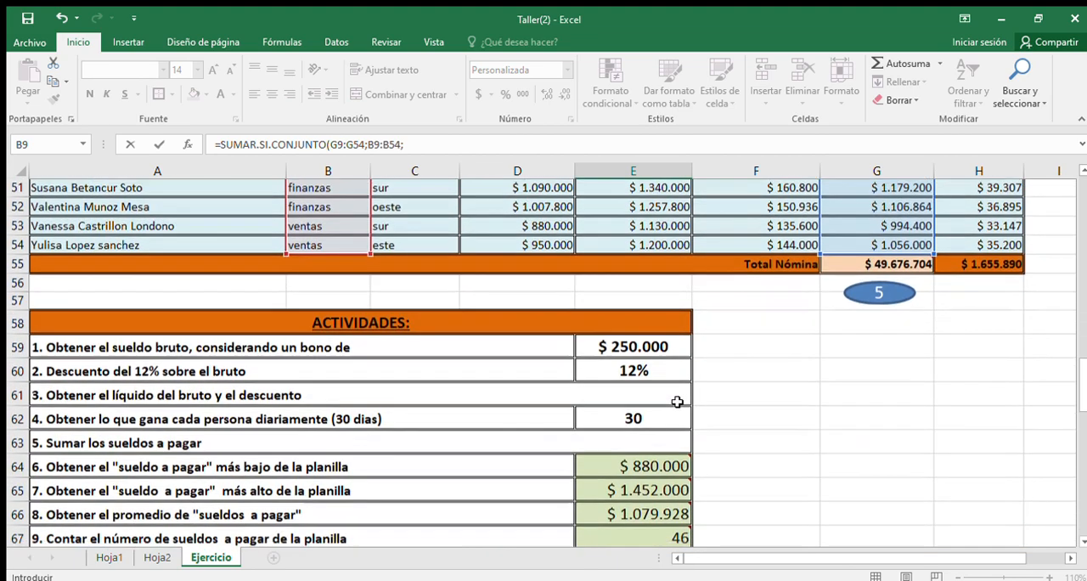
pyautogui.scroll(-4, 678, 409)
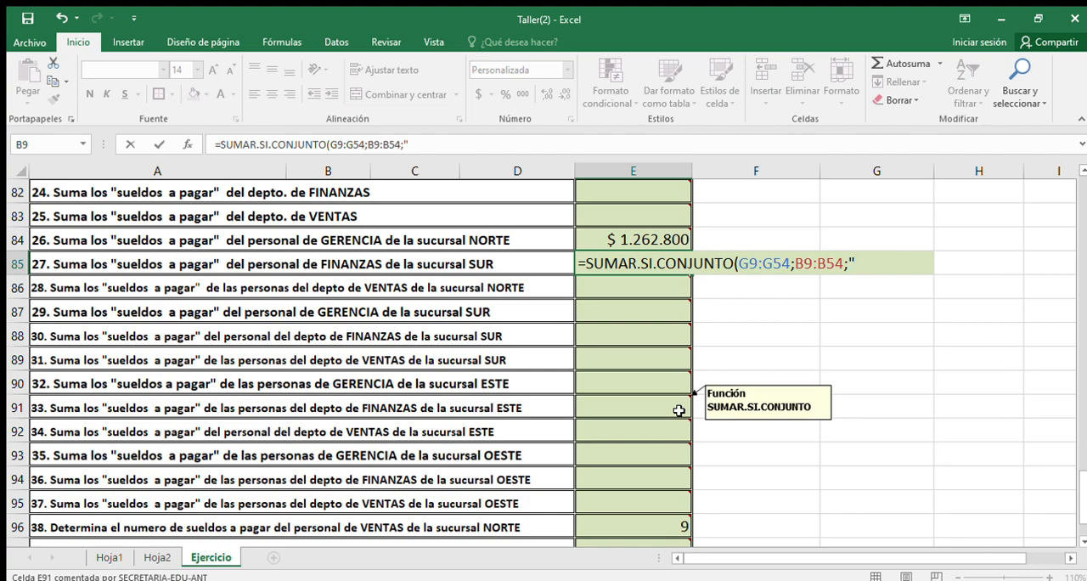
pyautogui.write('nanzas";')
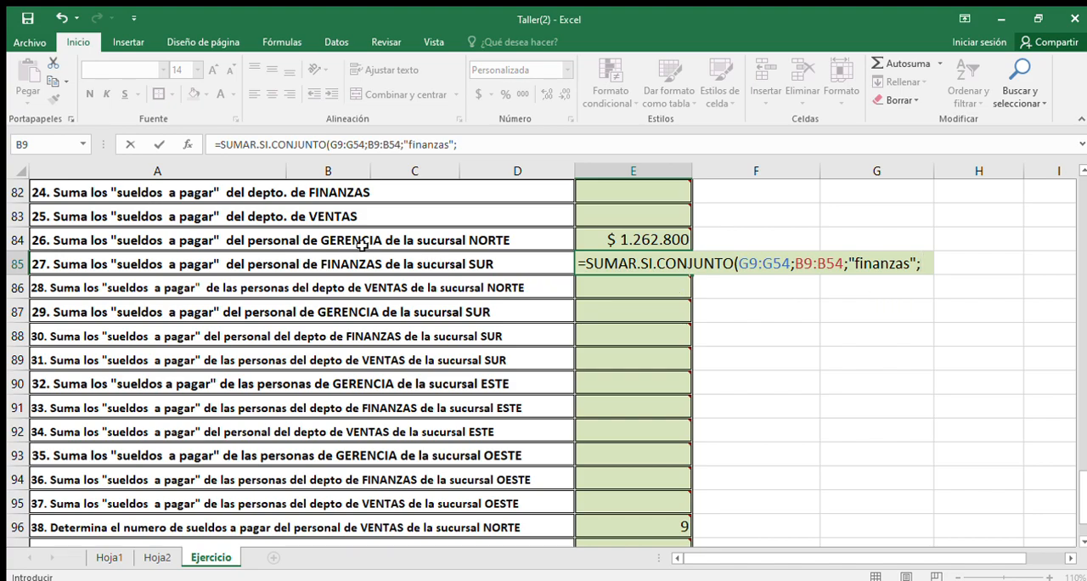
# Step: Complete the formula in E85 with the SUCURSAL range C9:C54 and the criterion "sur" as the second condition
pyautogui.scroll(19, 363, 245)
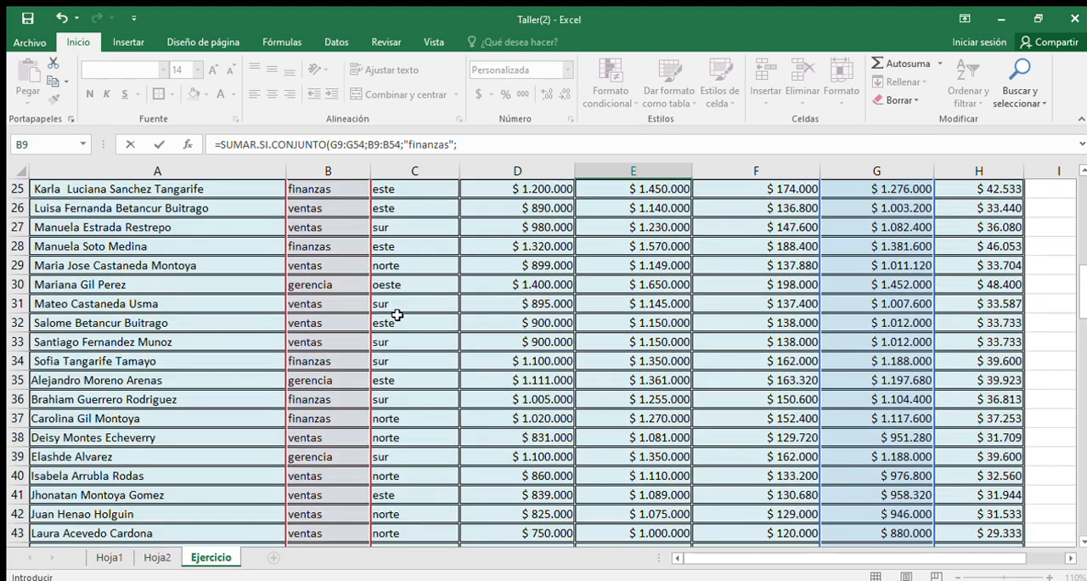
pyautogui.scroll(8, 397, 315)
pyautogui.moveTo(415, 340); pyautogui.dragTo(409, 492)
pyautogui.write(';')
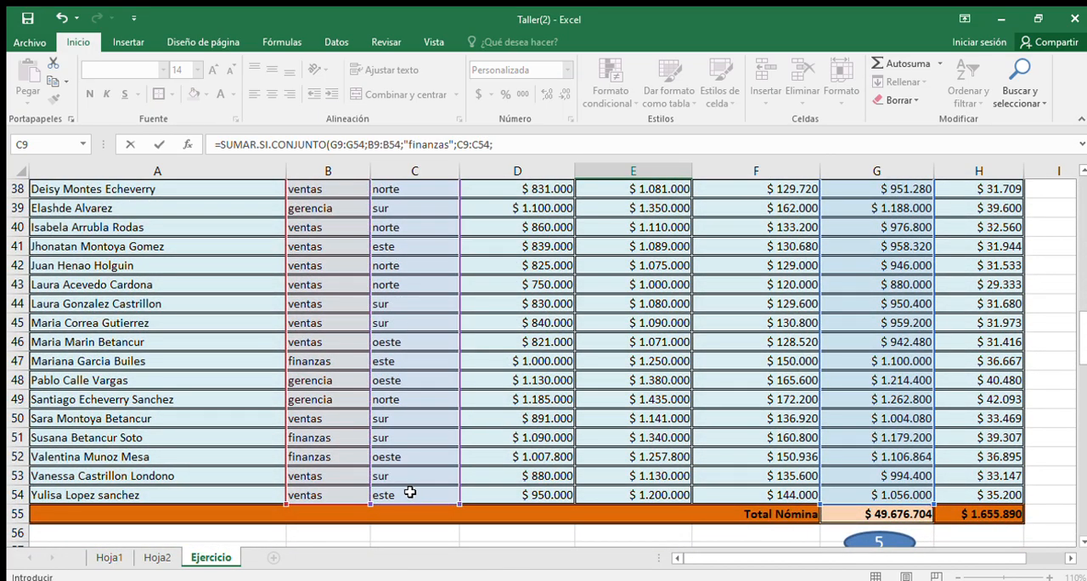
pyautogui.scroll(-14, 475, 488)
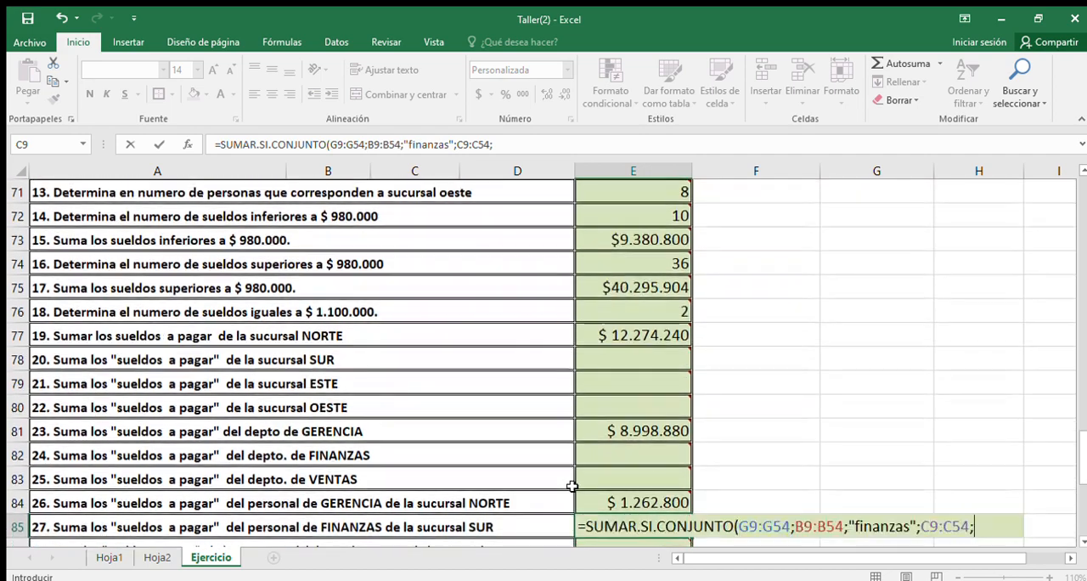
pyautogui.scroll(-1, 574, 486)
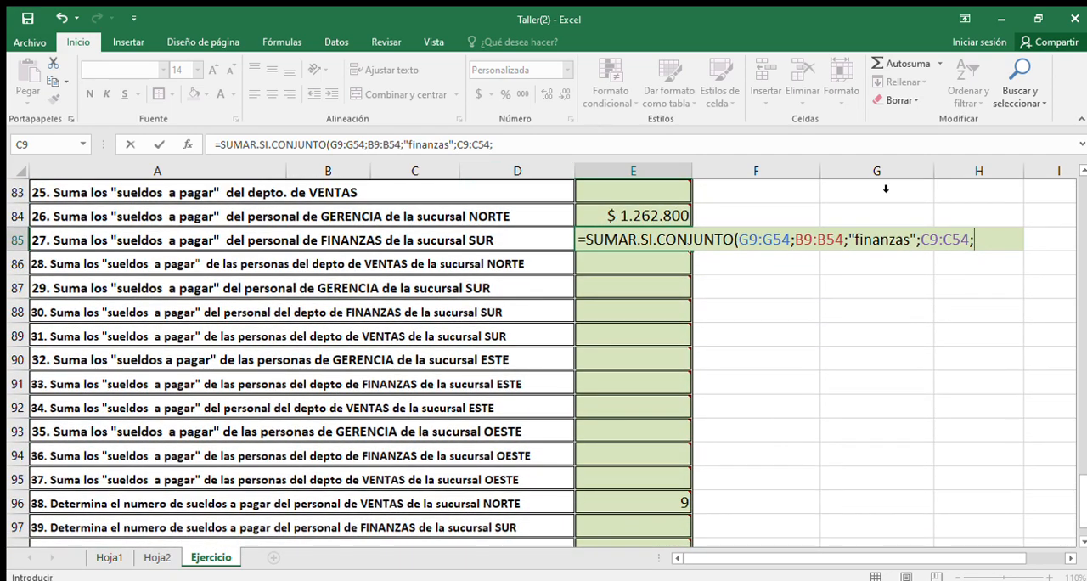
pyautogui.scroll(1, 990, 234)
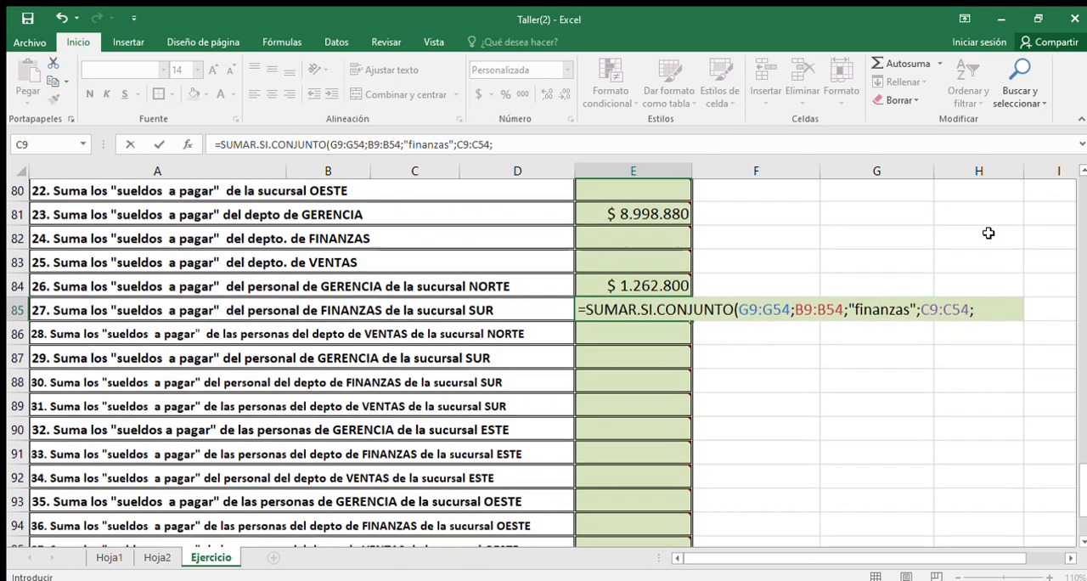
pyautogui.scroll(-1, 985, 297)
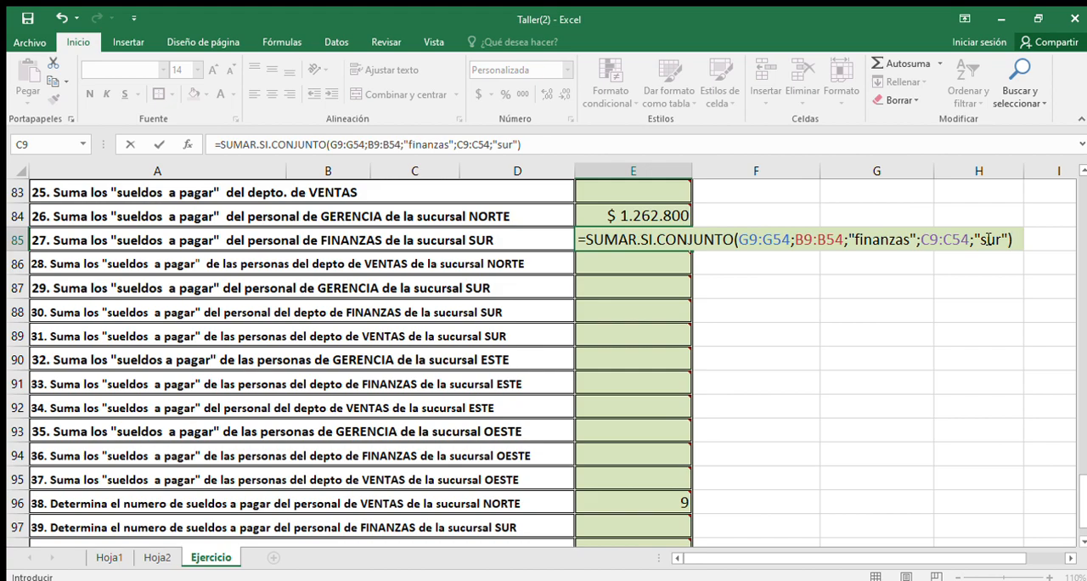
pyautogui.press('Return')
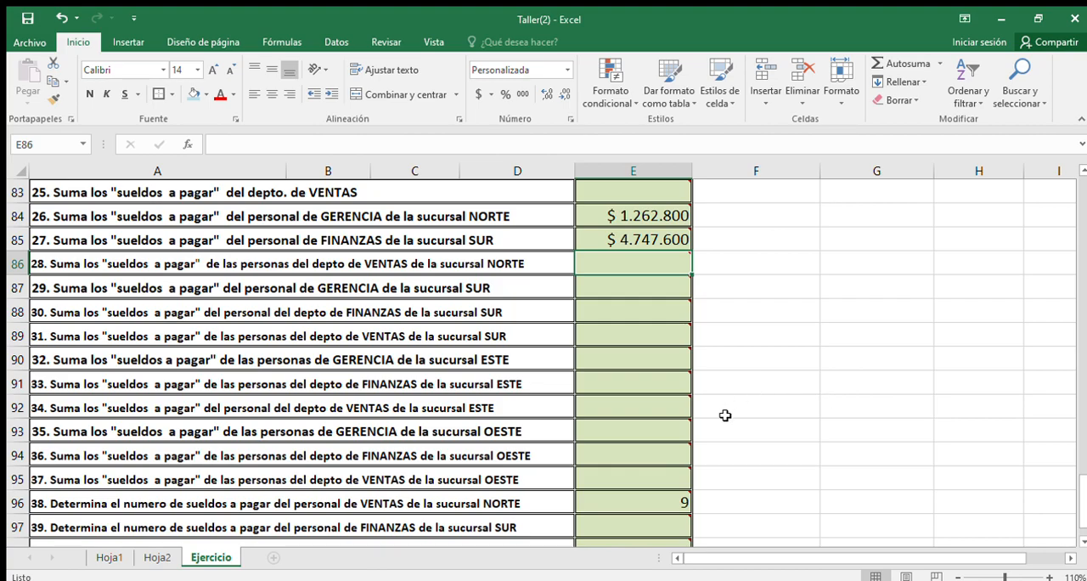
# Step: Review the ACTIVIDADES list from activity 1 to activity 40, checking the answered and unanswered cells in column E
pyautogui.scroll(6, 724, 416)
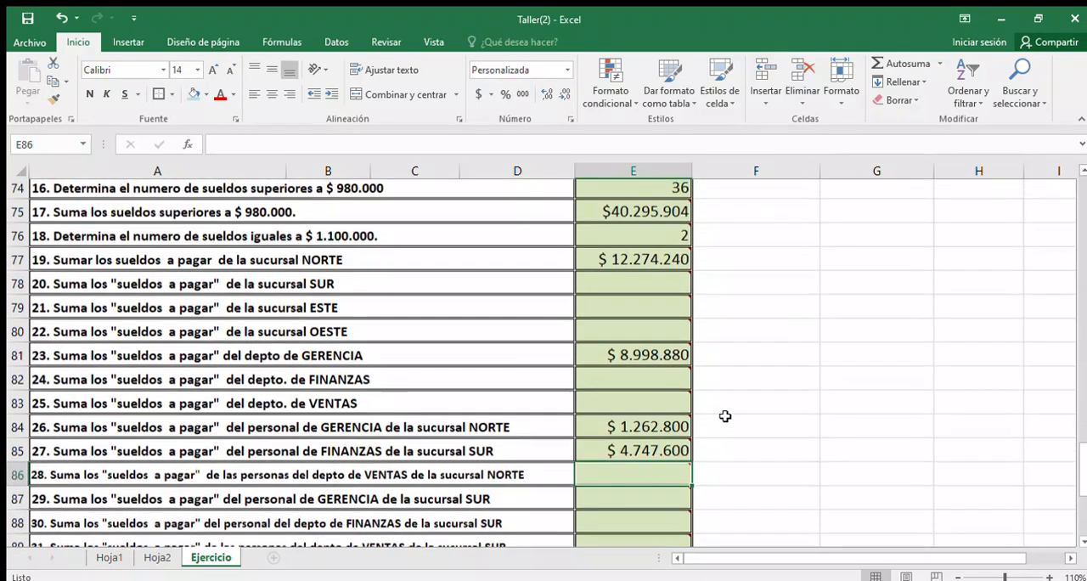
pyautogui.scroll(10, 724, 416)
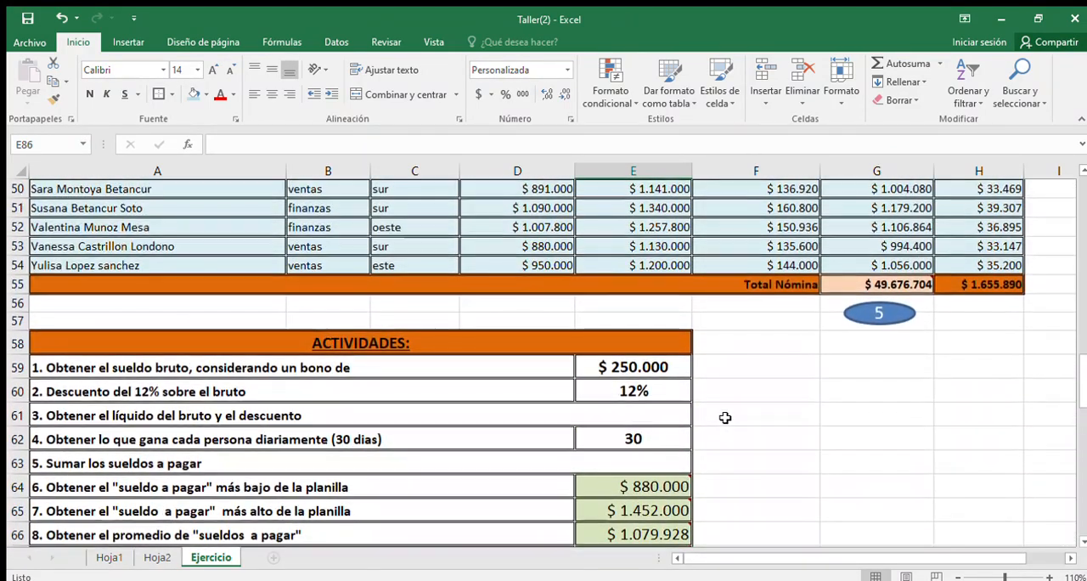
pyautogui.scroll(-7, 724, 418)
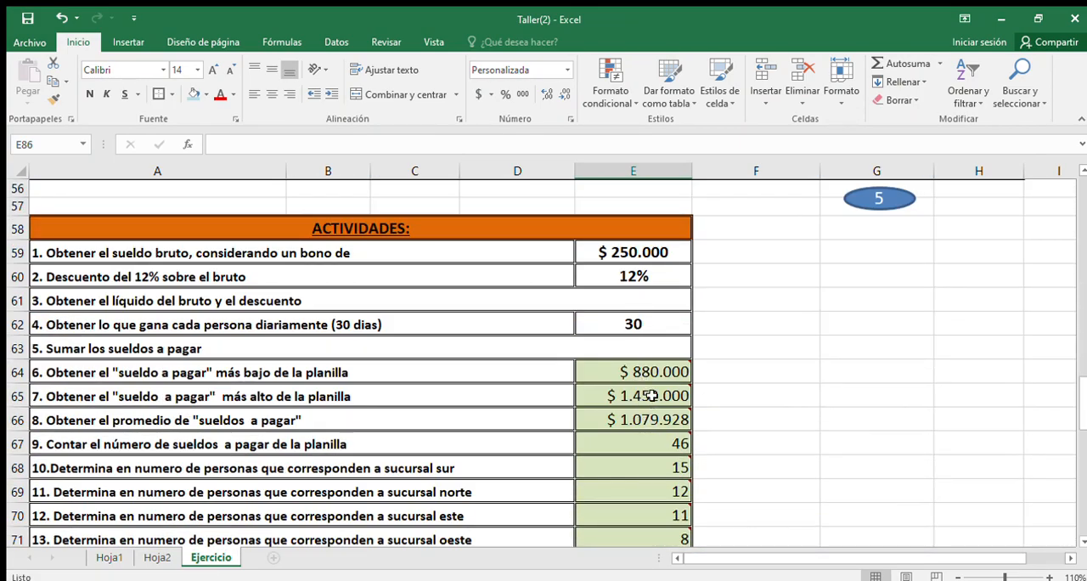
pyautogui.scroll(-1, 665, 450)
pyautogui.scroll(-8, 665, 450)
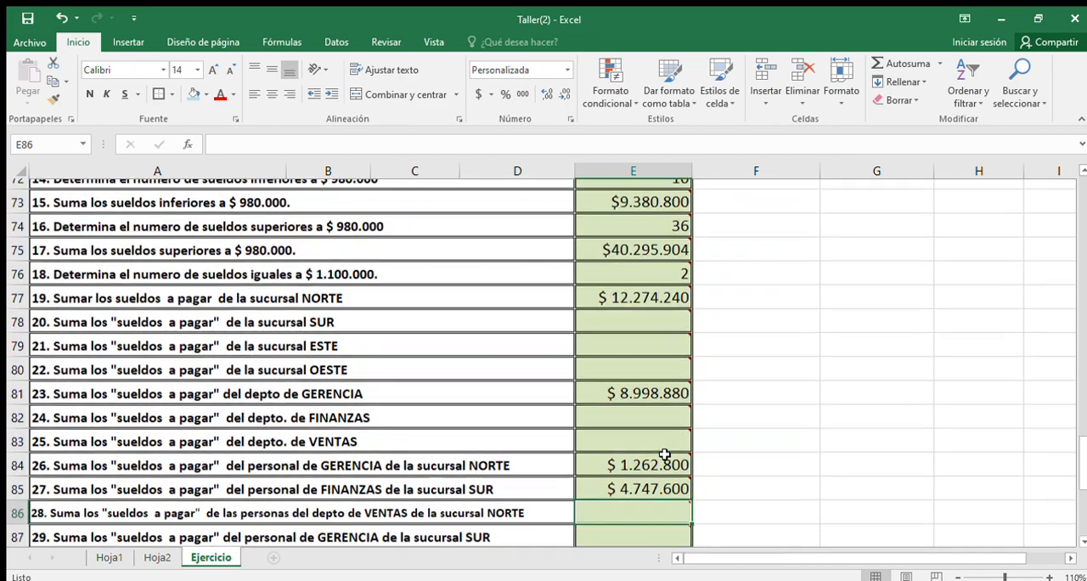
pyautogui.scroll(-1, 664, 454)
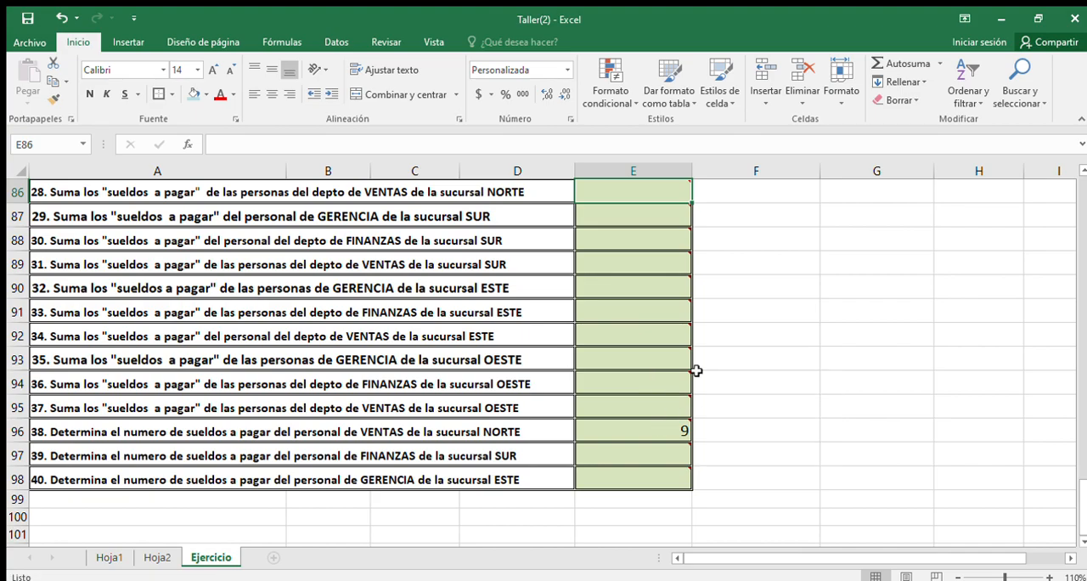
pyautogui.scroll(1, 714, 328)
pyautogui.scroll(9, 715, 328)
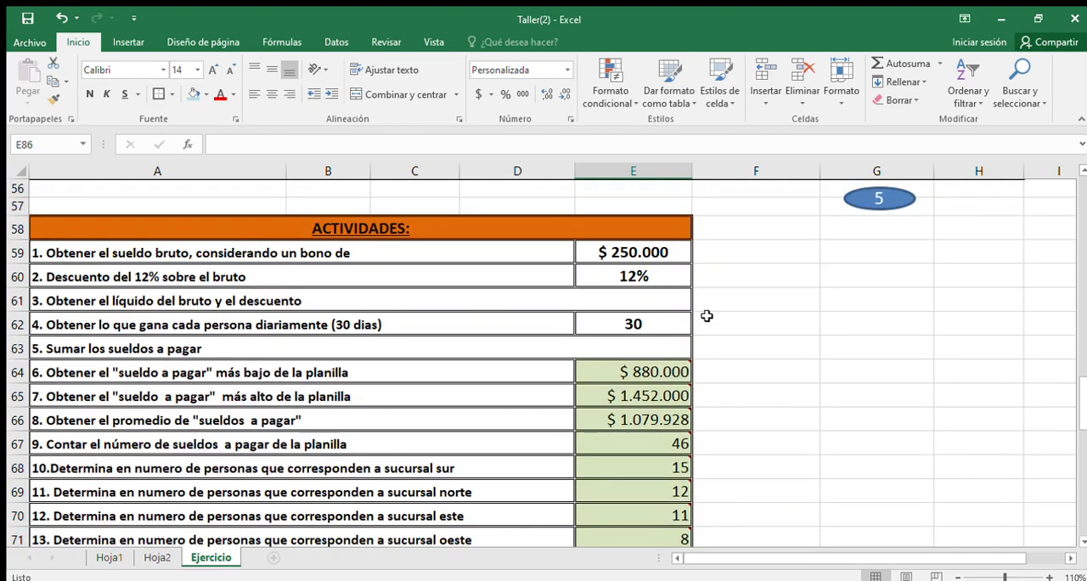